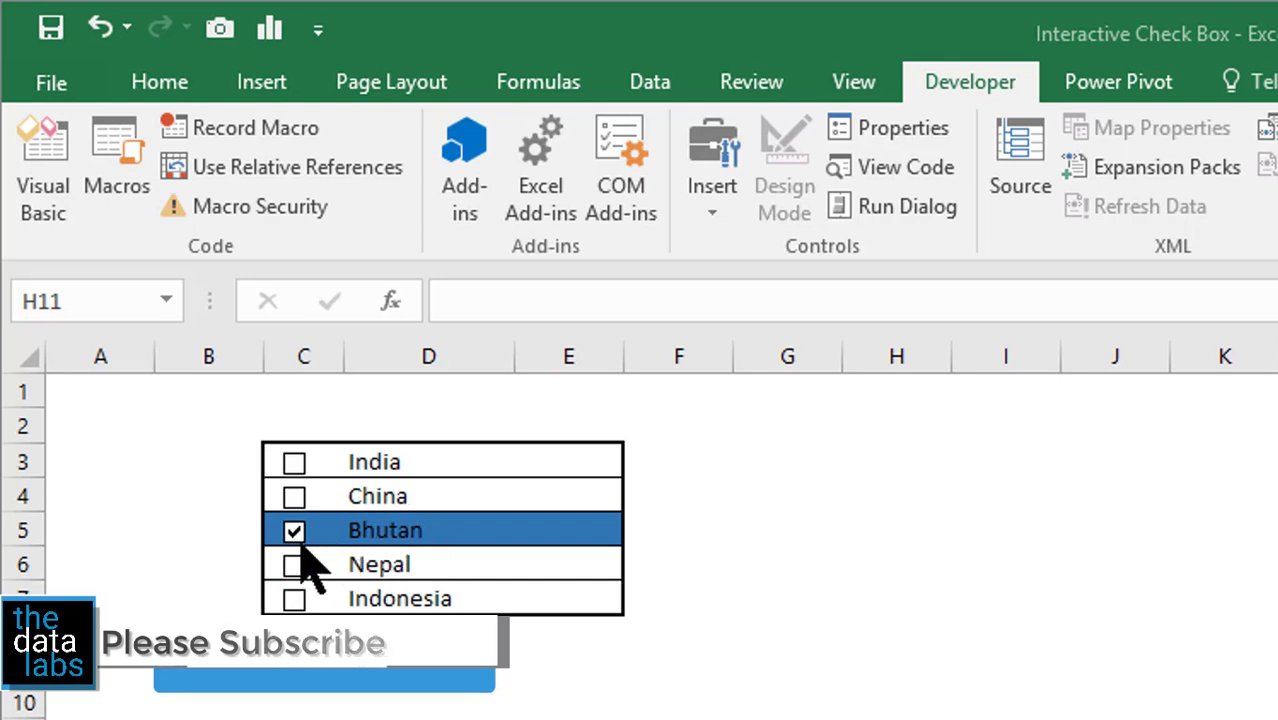
- On the Demo sheet, untick Bhutan and tick China and Nepal to show their rows turning blue
{"action": "left_click", "coordinate": [294, 533]}
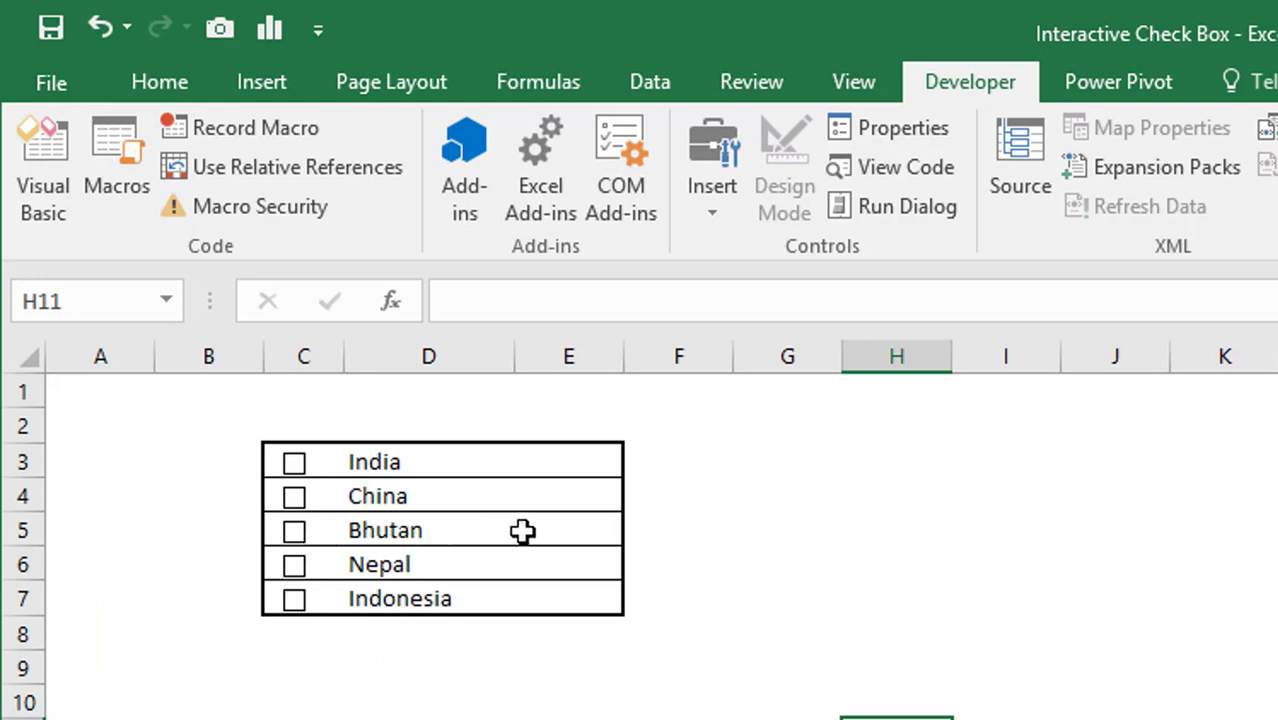
{"action": "left_click", "coordinate": [294, 497]}
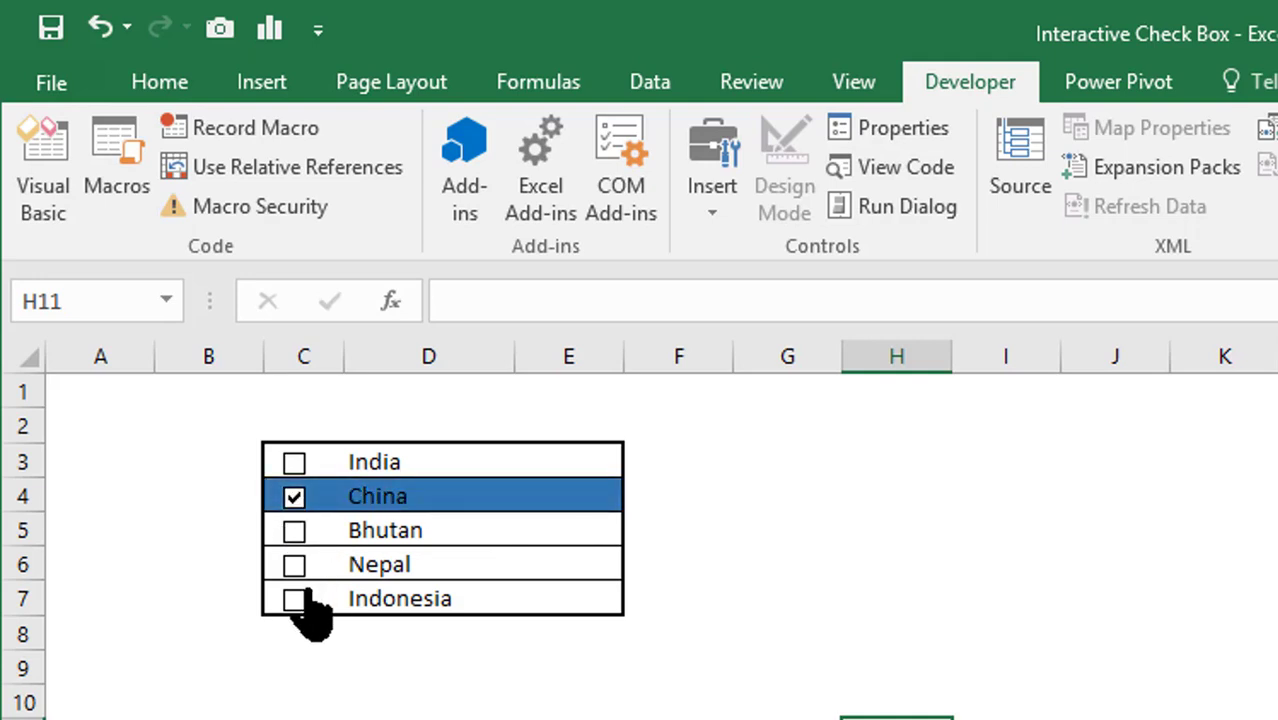
{"action": "left_click", "coordinate": [294, 570]}
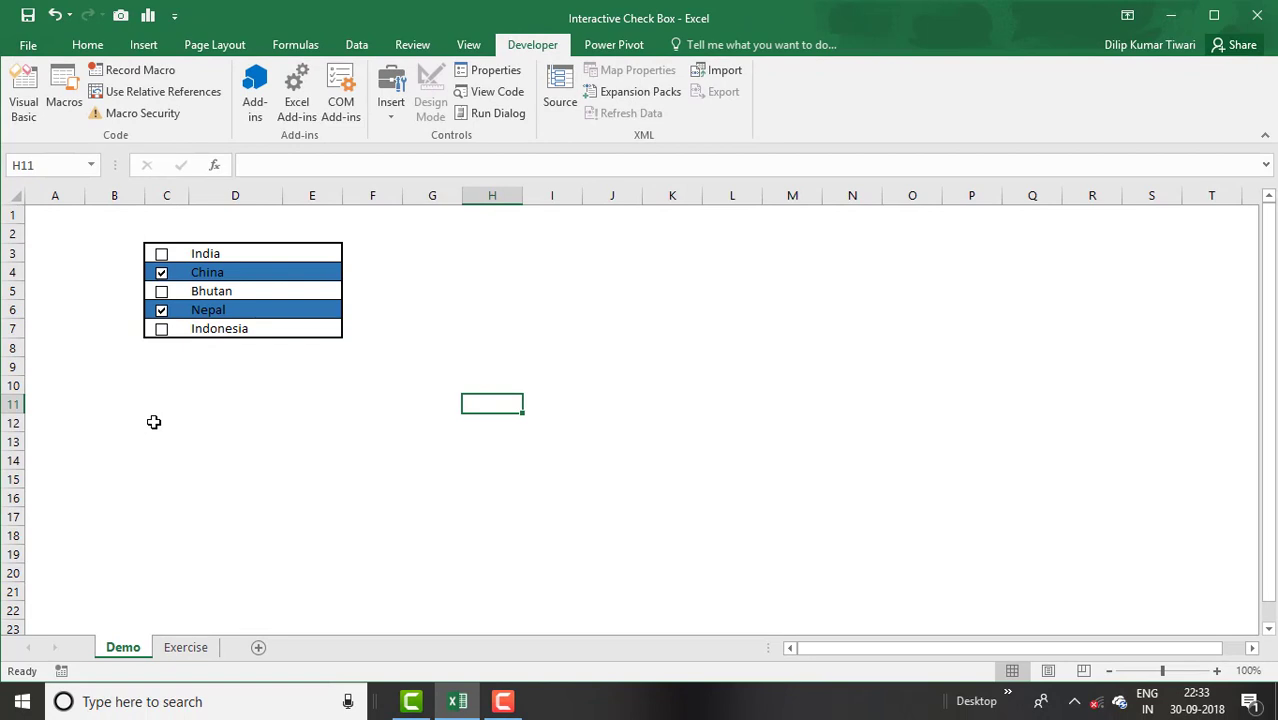
- Switch to the Exercise sheet and glance at the Insert form controls list
{"action": "left_click", "coordinate": [197, 652]}
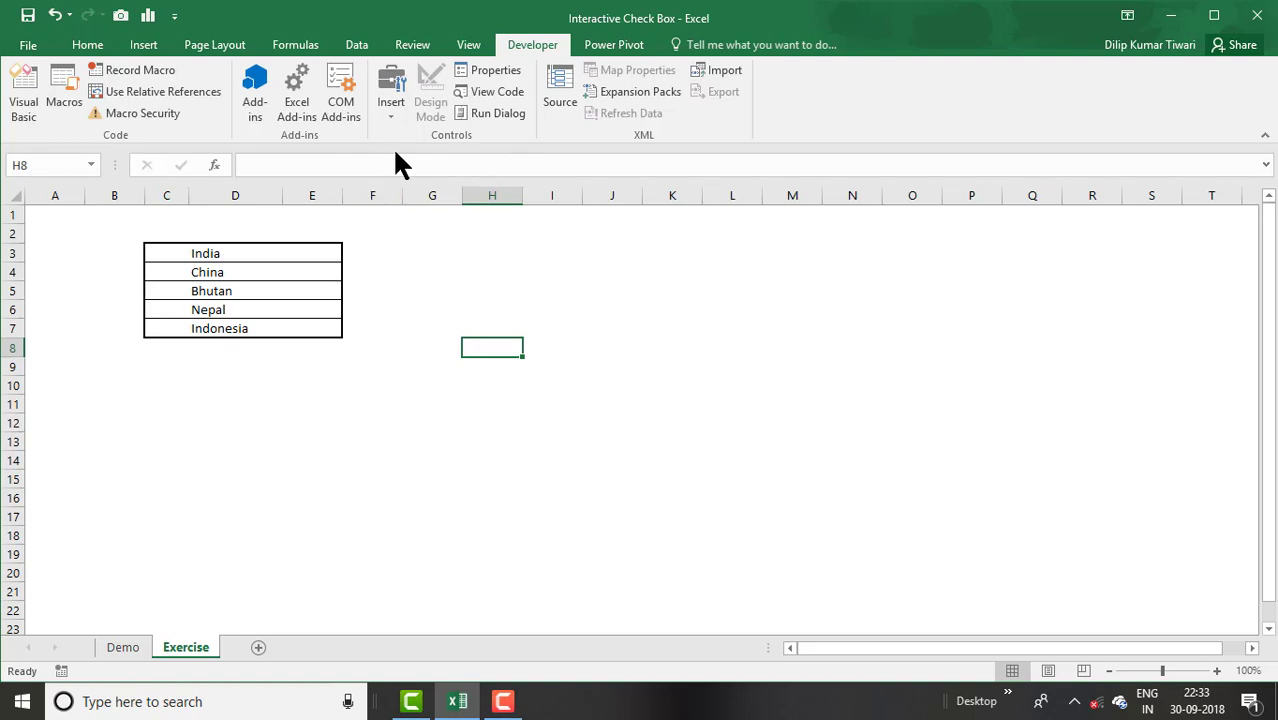
{"action": "left_click", "coordinate": [398, 116]}
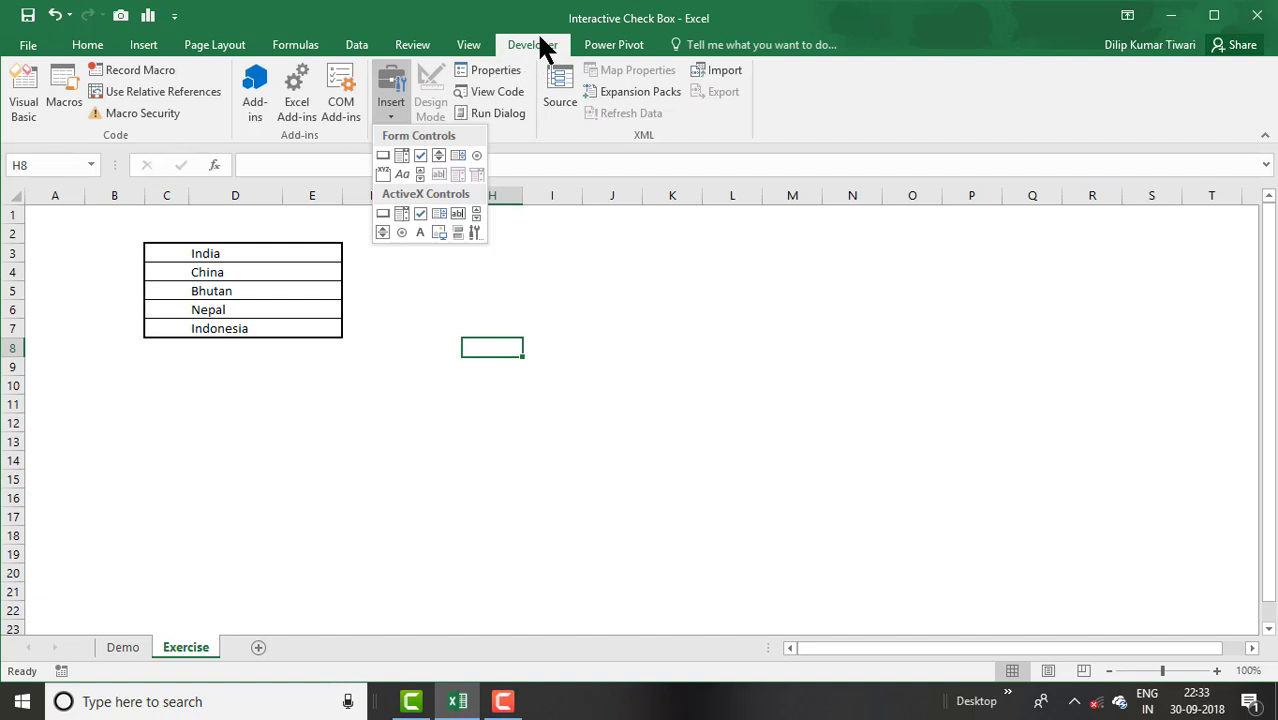
{"action": "left_click", "coordinate": [29, 45]}
- Confirm Developer is ticked under File > Options > Customize Ribbon and apply
{"action": "left_click", "coordinate": [29, 42]}
{"action": "left_click", "coordinate": [29, 45]}
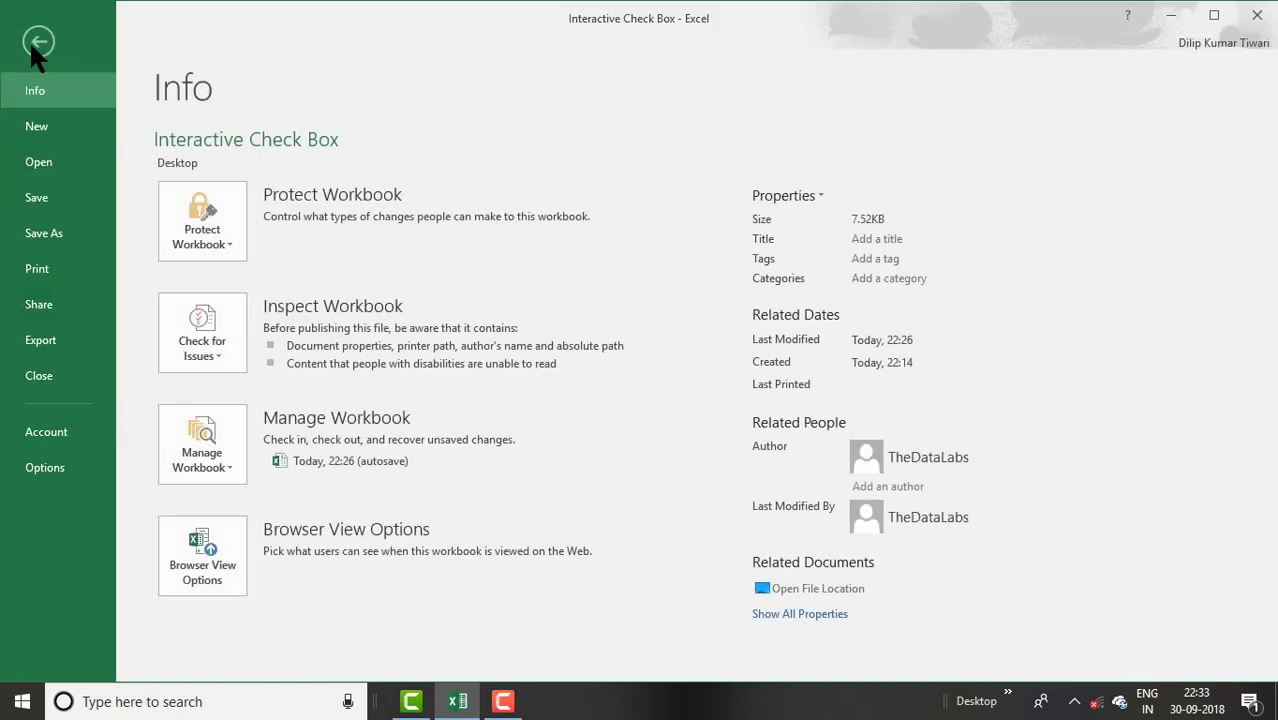
{"action": "left_click", "coordinate": [48, 467]}
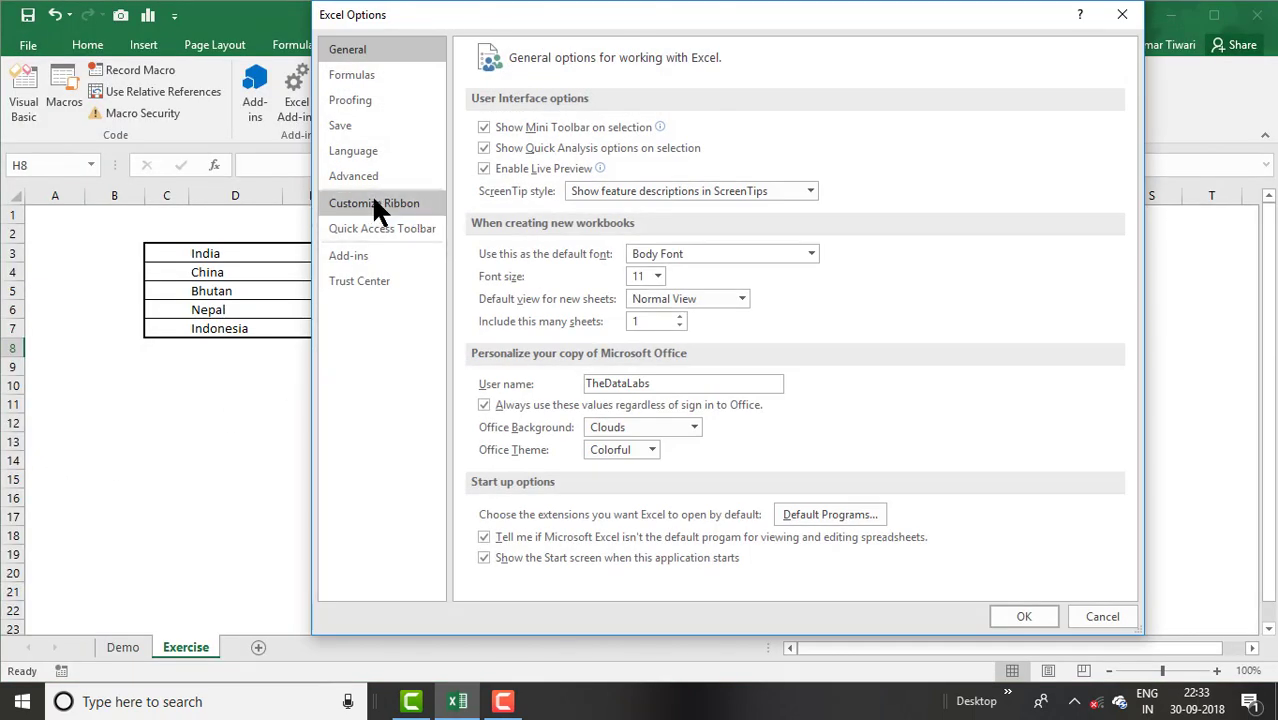
{"action": "left_click", "coordinate": [364, 212]}
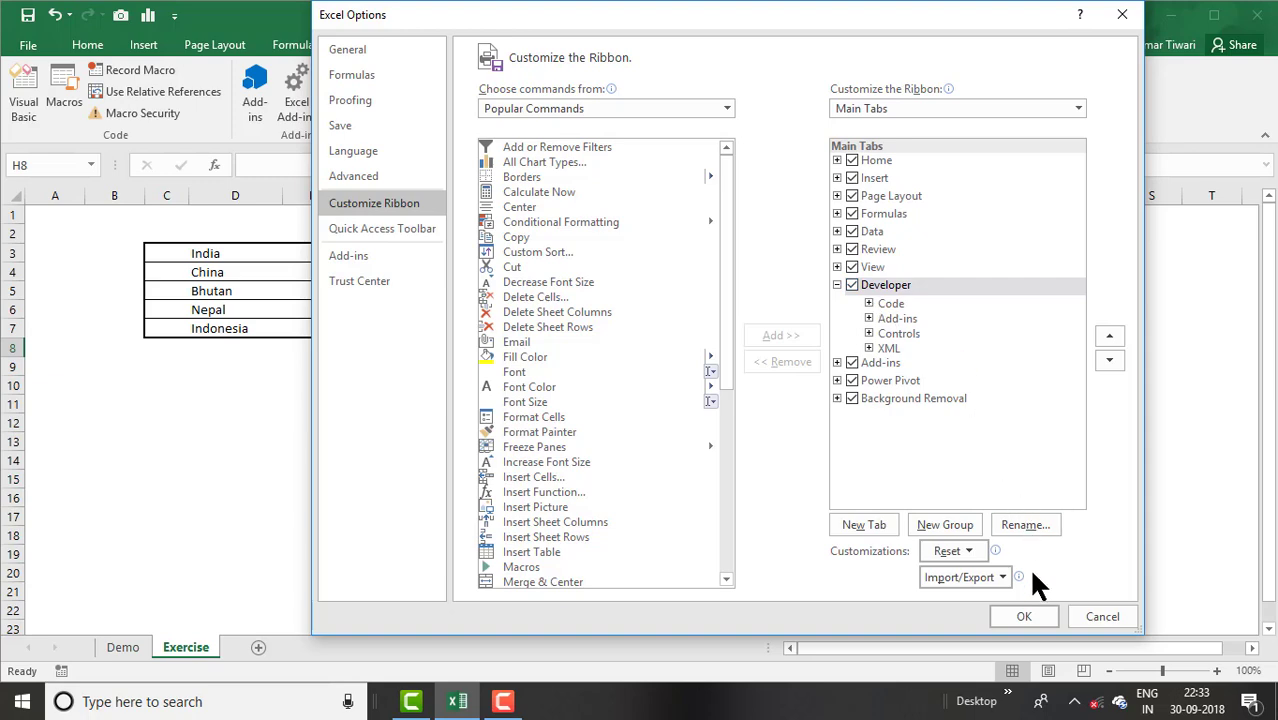
{"action": "left_click", "coordinate": [1024, 612]}
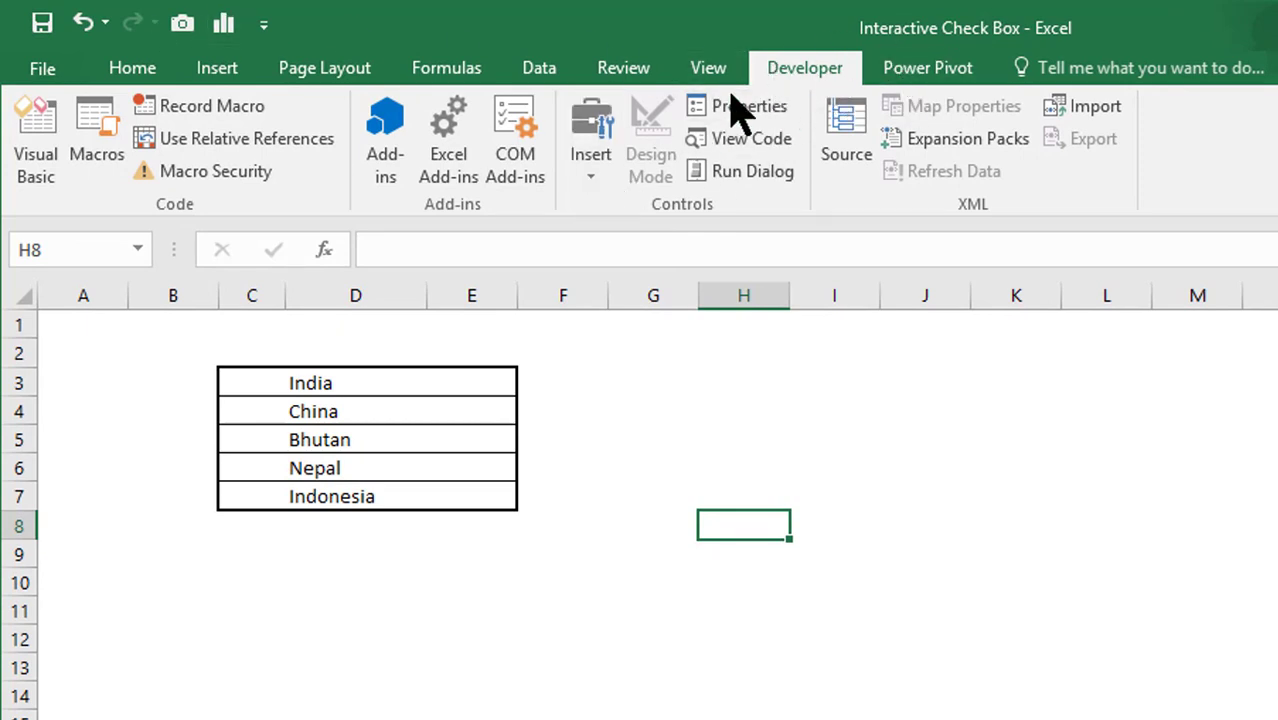
- Insert a Form Controls check box at the top-left of cell C3 beside India
{"action": "left_click", "coordinate": [610, 190]}
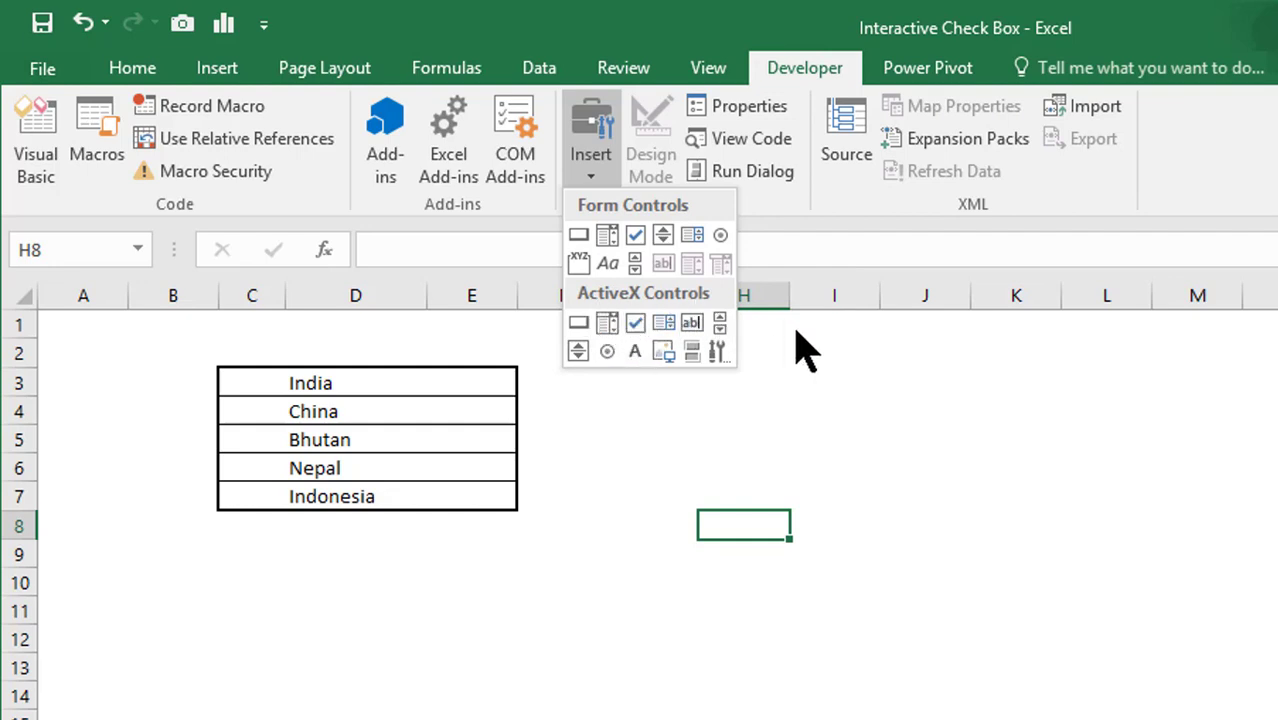
{"action": "left_click", "coordinate": [636, 236]}
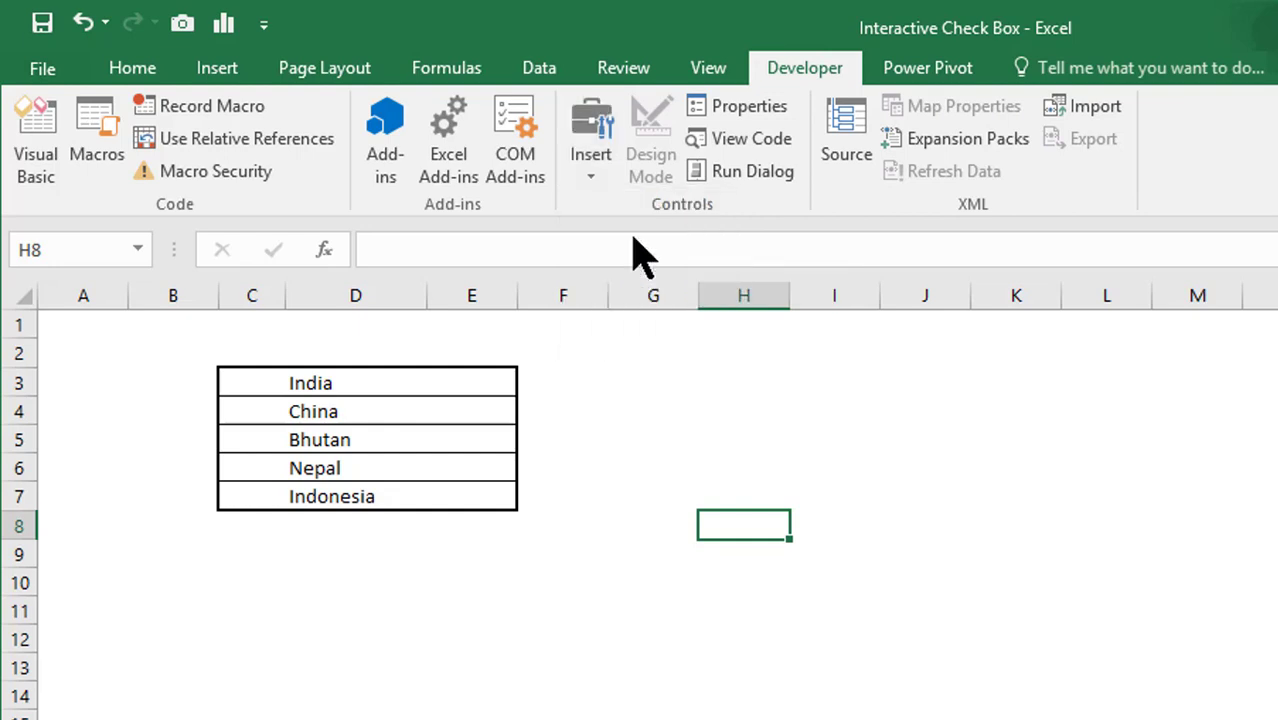
{"action": "left_click", "coordinate": [236, 374]}
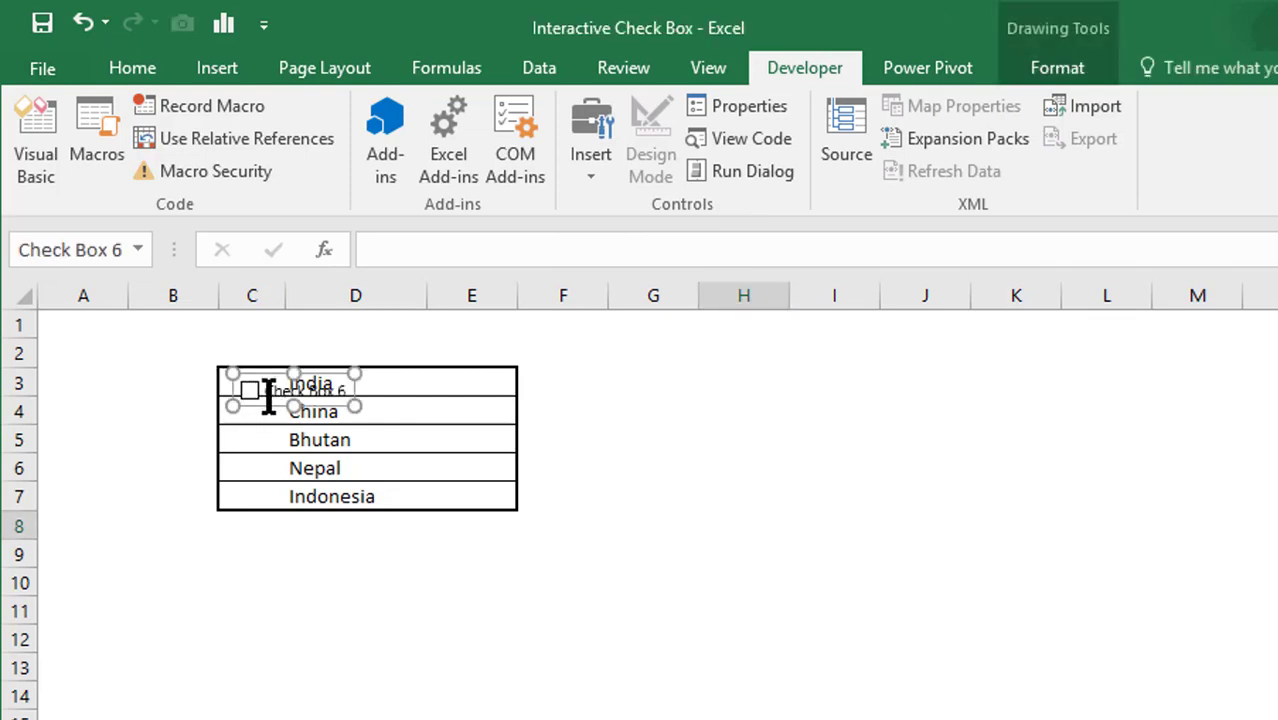
{"action": "left_click_drag", "start_coordinate": [252, 392], "coordinate": [236, 376]}
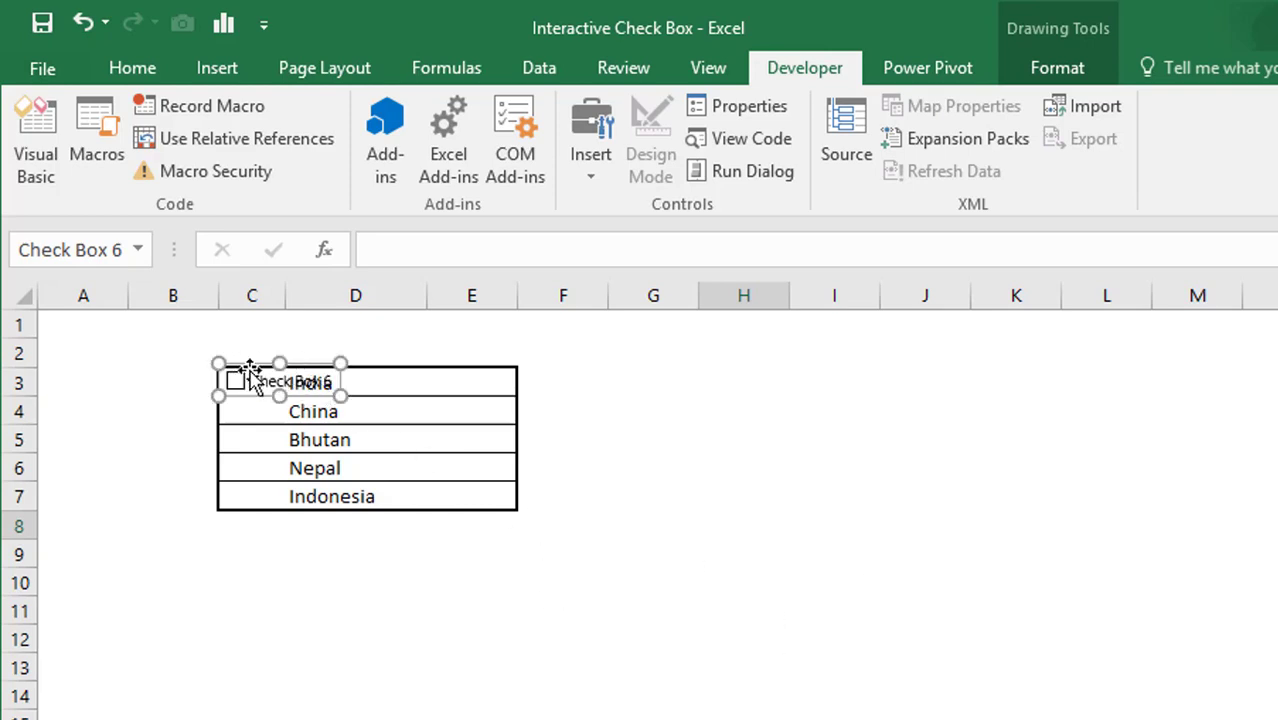
- Clear the check box's 'Check Box 6' label and narrow it to fit column C
{"action": "right_click", "coordinate": [260, 385]}
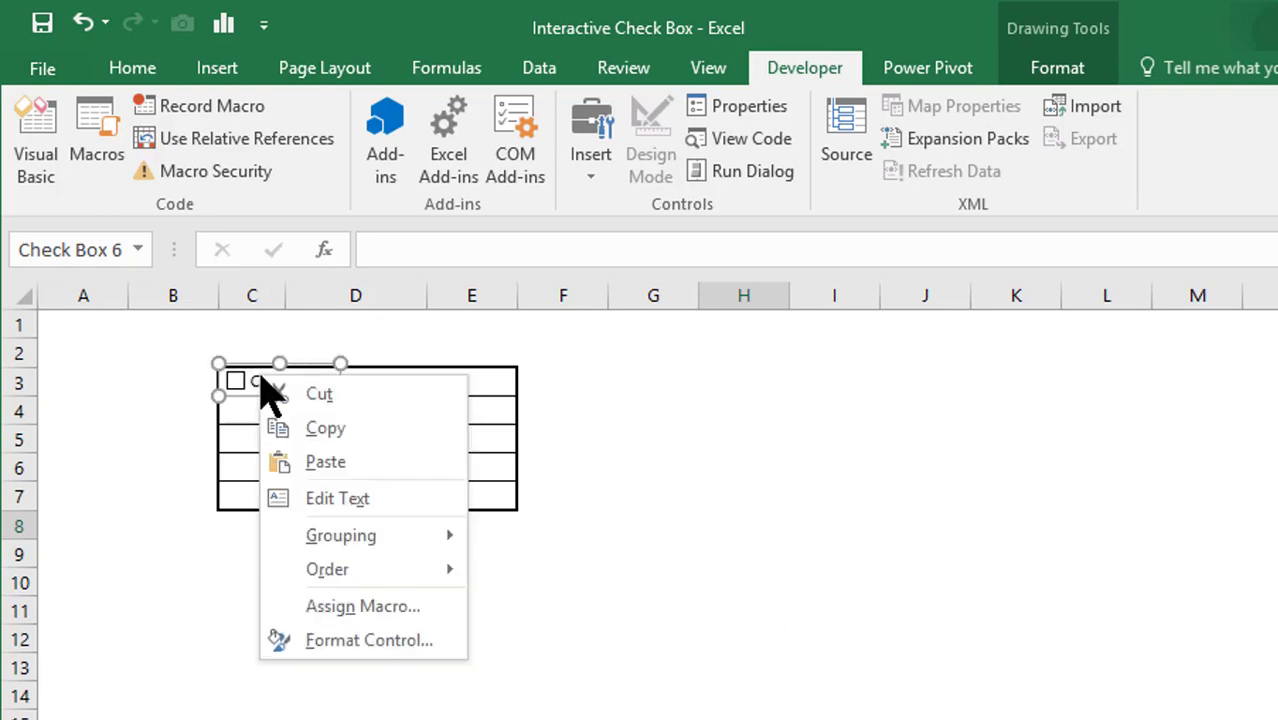
{"action": "left_click", "coordinate": [368, 500]}
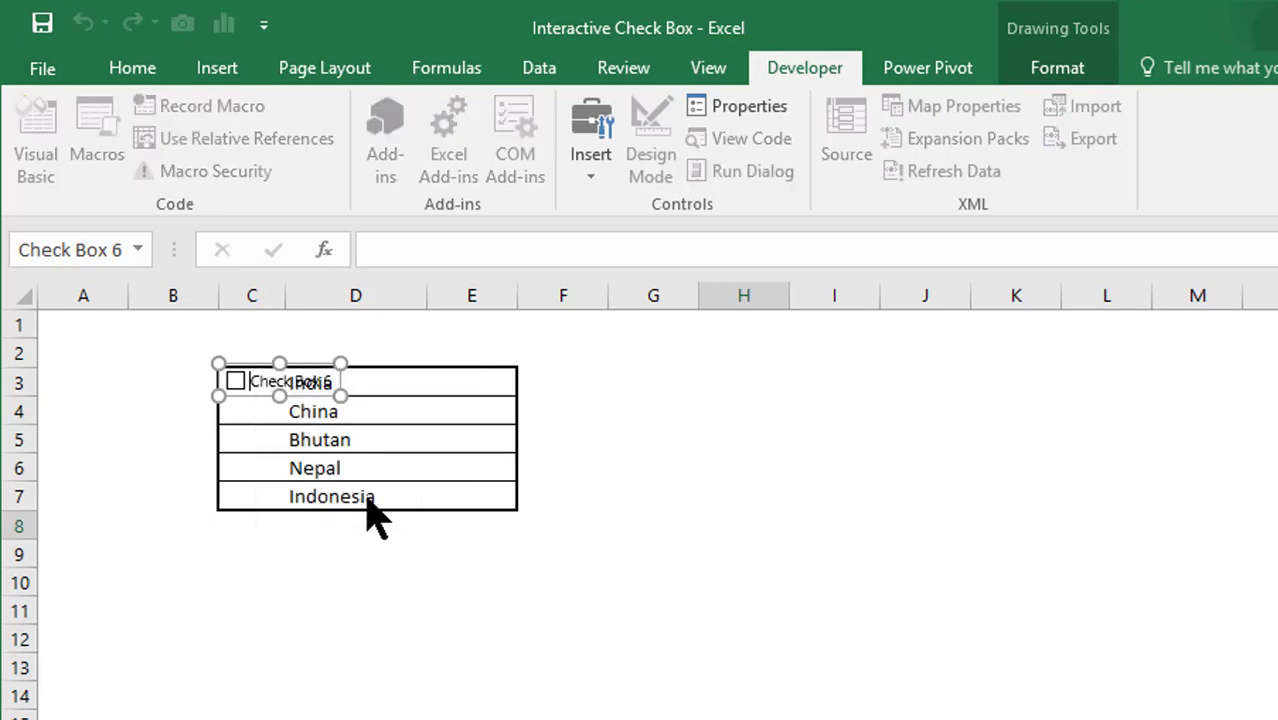
{"action": "left_click_drag", "start_coordinate": [258, 373], "coordinate": [337, 384]}
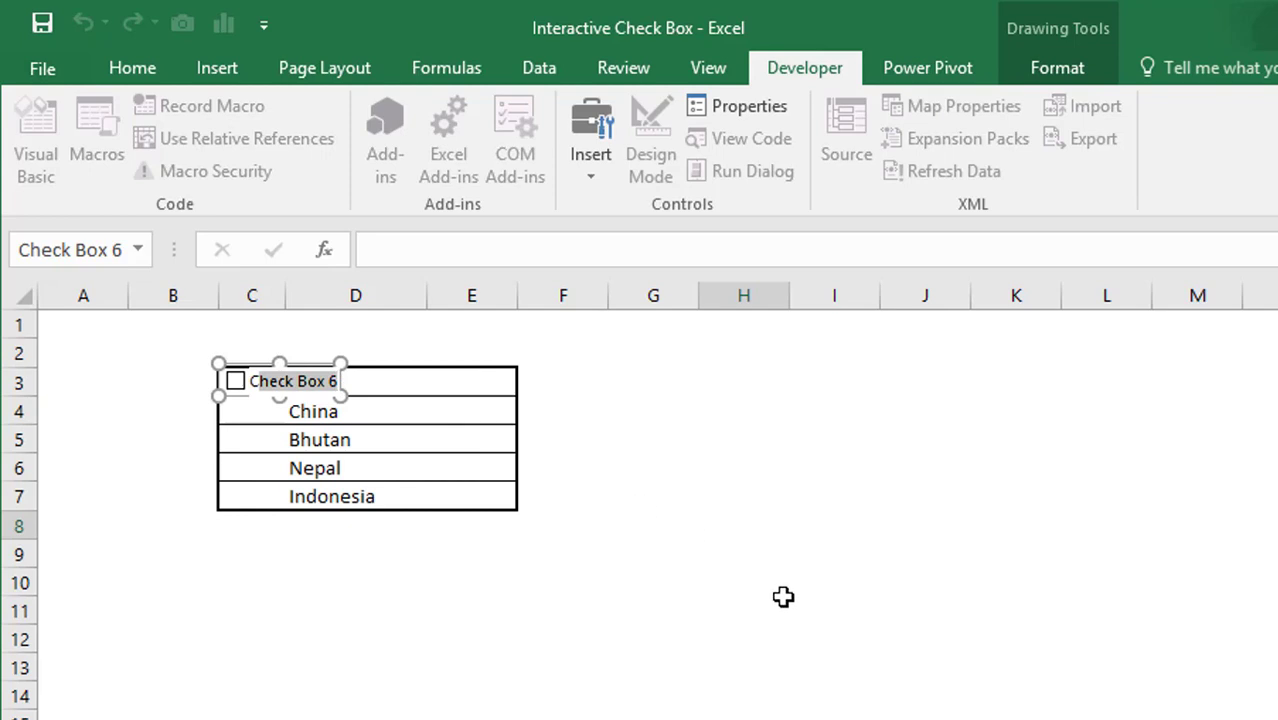
{"action": "type", "text": "C"}
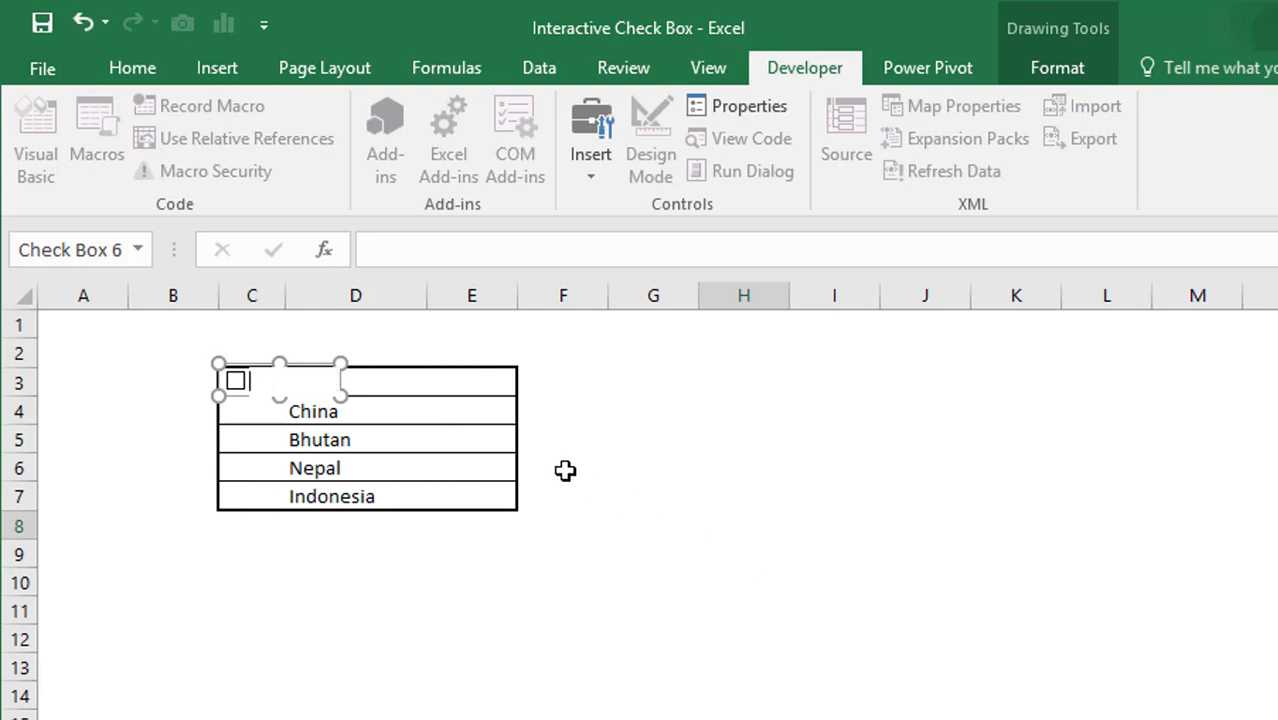
{"action": "left_click", "coordinate": [596, 403]}
{"action": "right_click", "coordinate": [239, 380]}
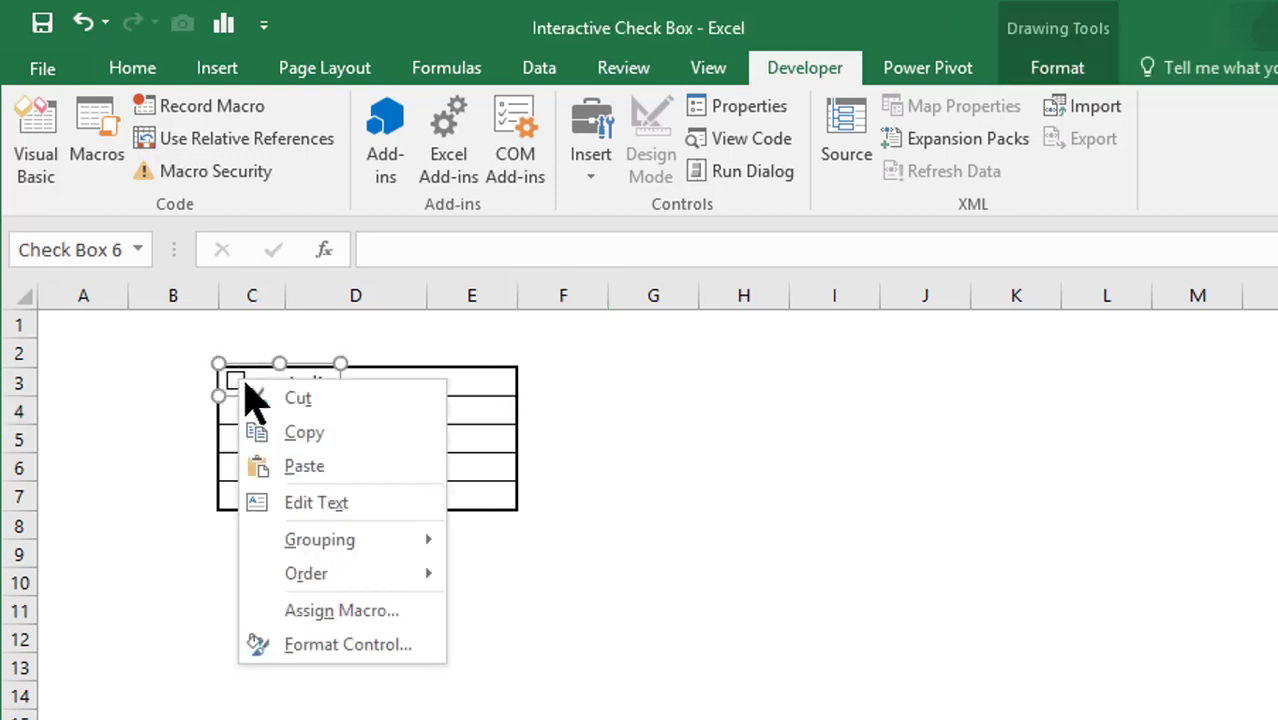
{"action": "left_click", "coordinate": [341, 367]}
{"action": "left_click_drag", "start_coordinate": [341, 367], "coordinate": [280, 366]}
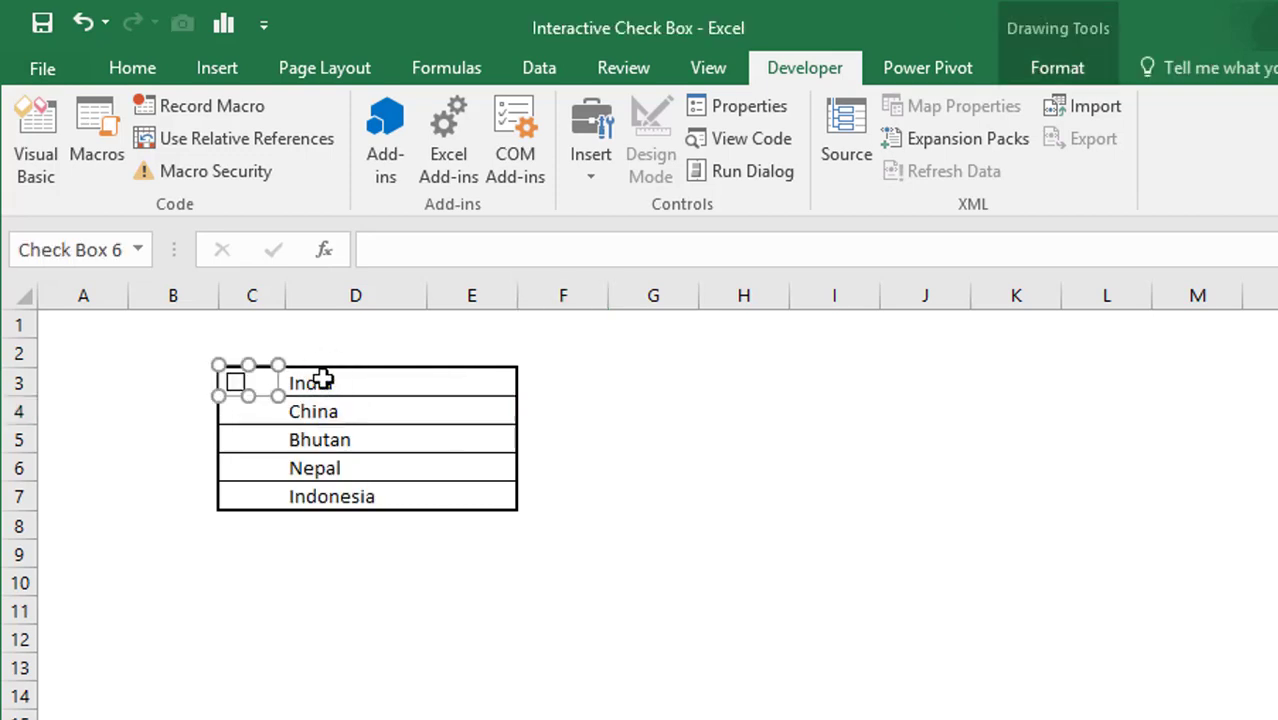
{"action": "left_click", "coordinate": [602, 380]}
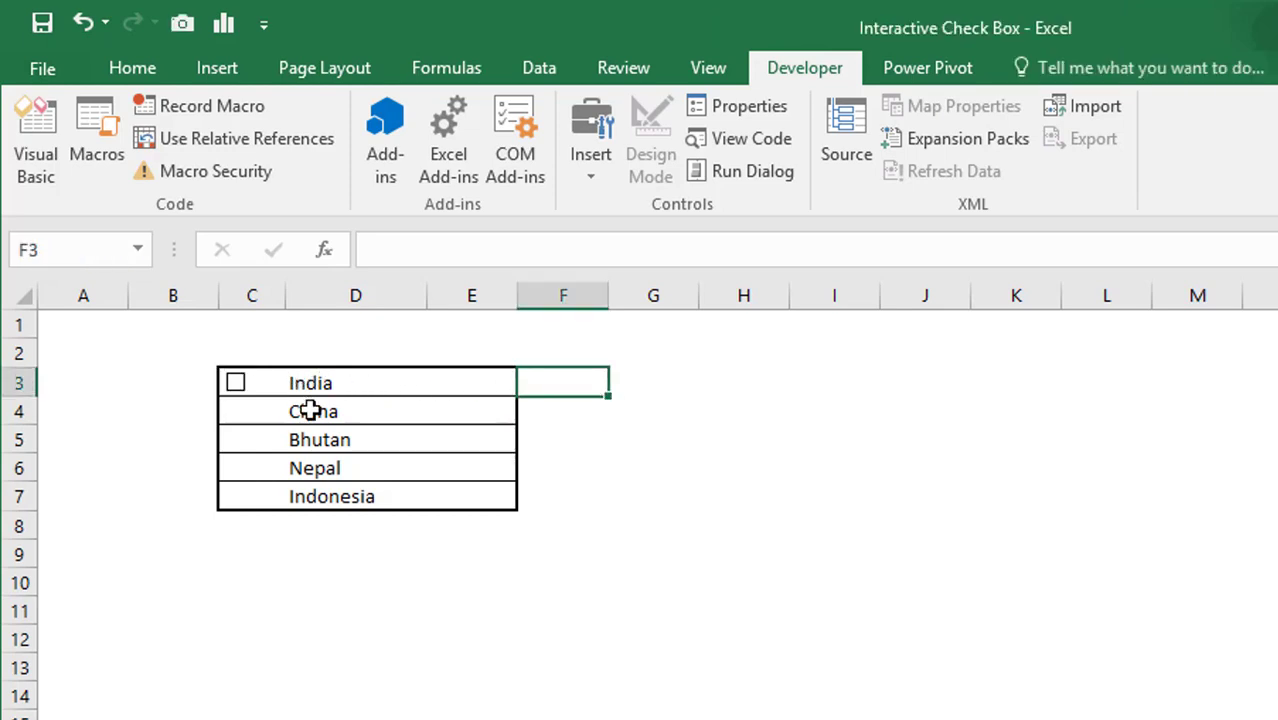
- Copy the check box and paste it into C4, C5, C6 and C7 beside China, Bhutan, Nepal and Indonesia
{"action": "right_click", "coordinate": [236, 384]}
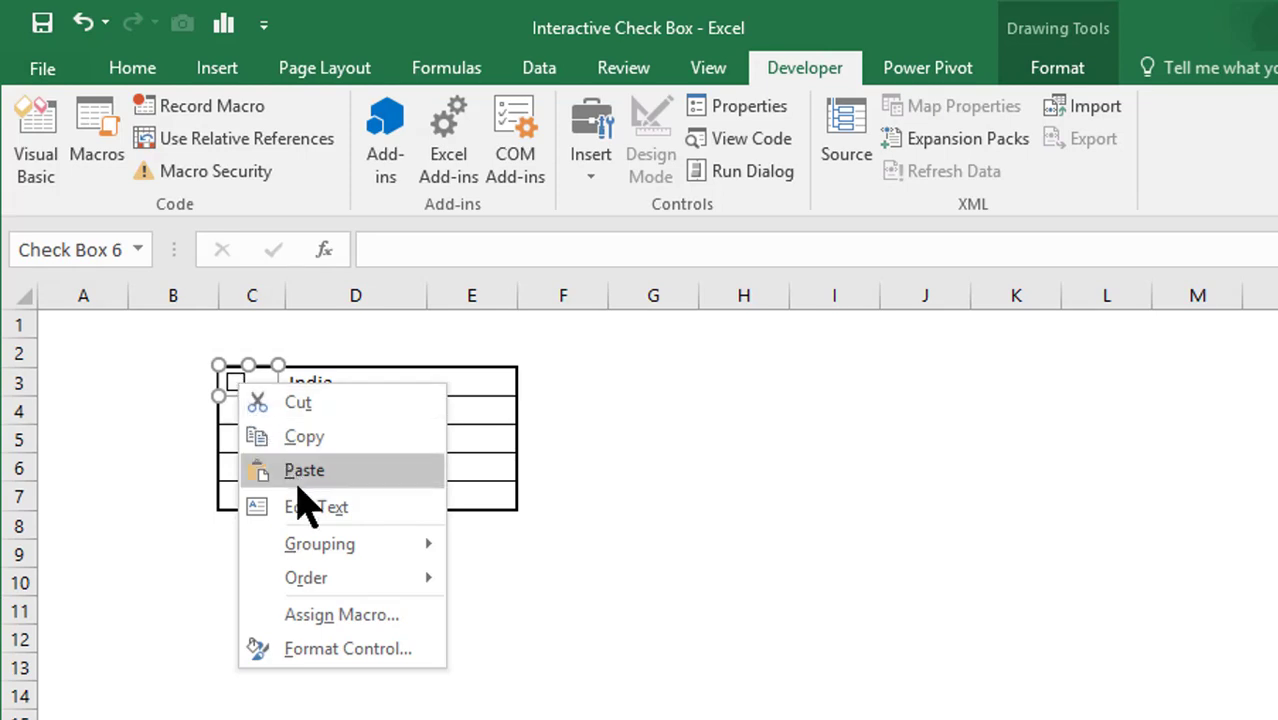
{"action": "left_click", "coordinate": [305, 440]}
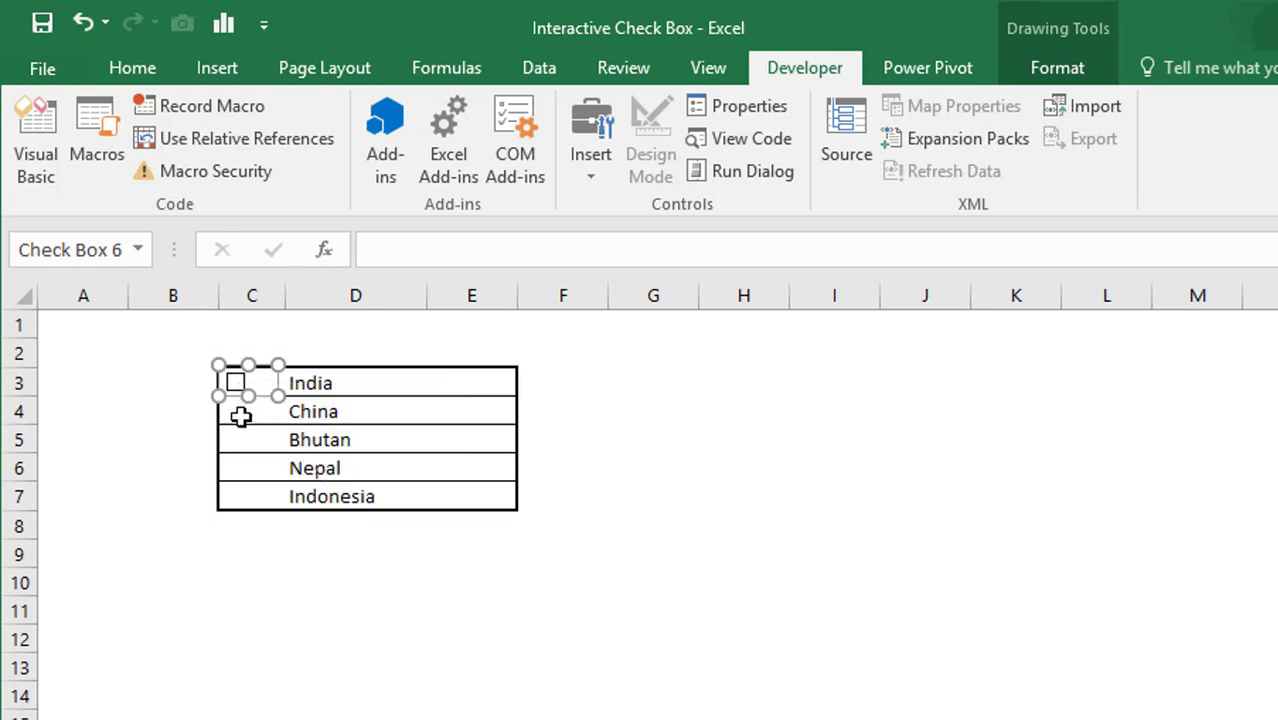
{"action": "left_click", "coordinate": [243, 415]}
{"action": "key", "text": "ctrl+v"}
{"action": "left_click_drag", "start_coordinate": [236, 440], "coordinate": [237, 411]}
{"action": "left_click", "coordinate": [264, 445]}
{"action": "key", "text": "ctrl+v"}
{"action": "left_click_drag", "start_coordinate": [270, 462], "coordinate": [240, 434]}
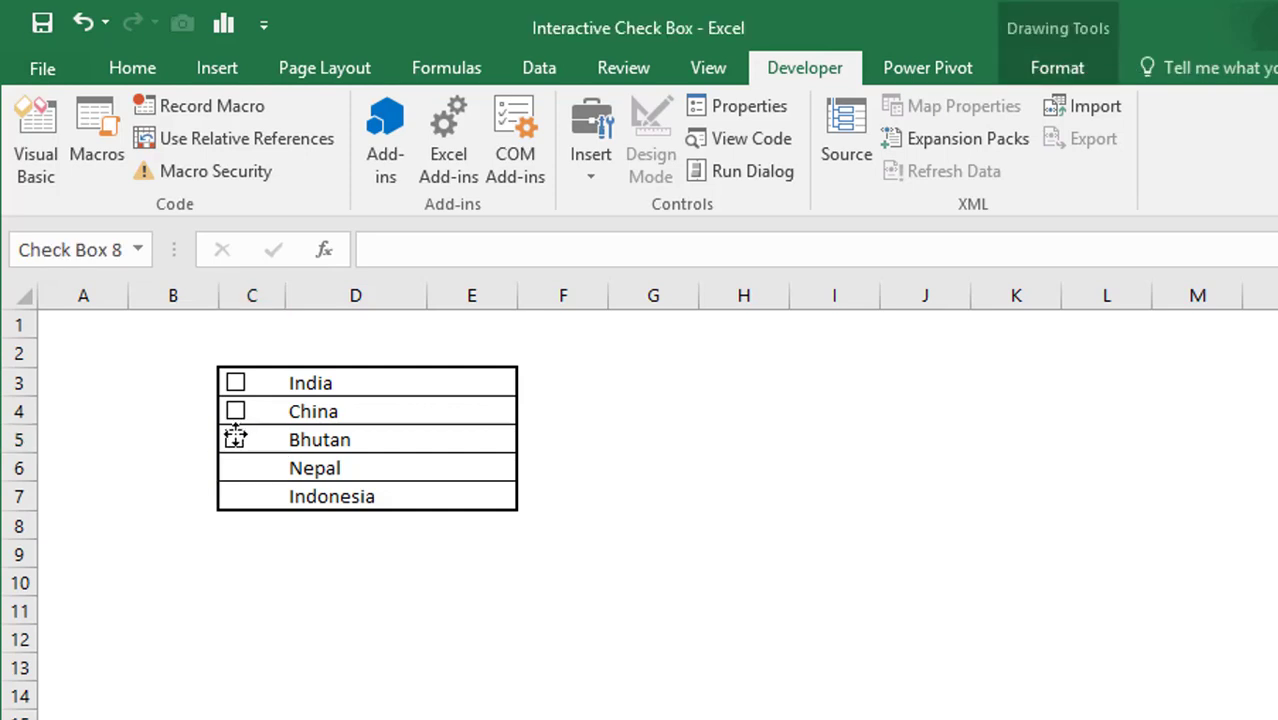
{"action": "left_click", "coordinate": [265, 471]}
{"action": "key", "text": "ctrl+v"}
{"action": "left_click_drag", "start_coordinate": [240, 505], "coordinate": [240, 462]}
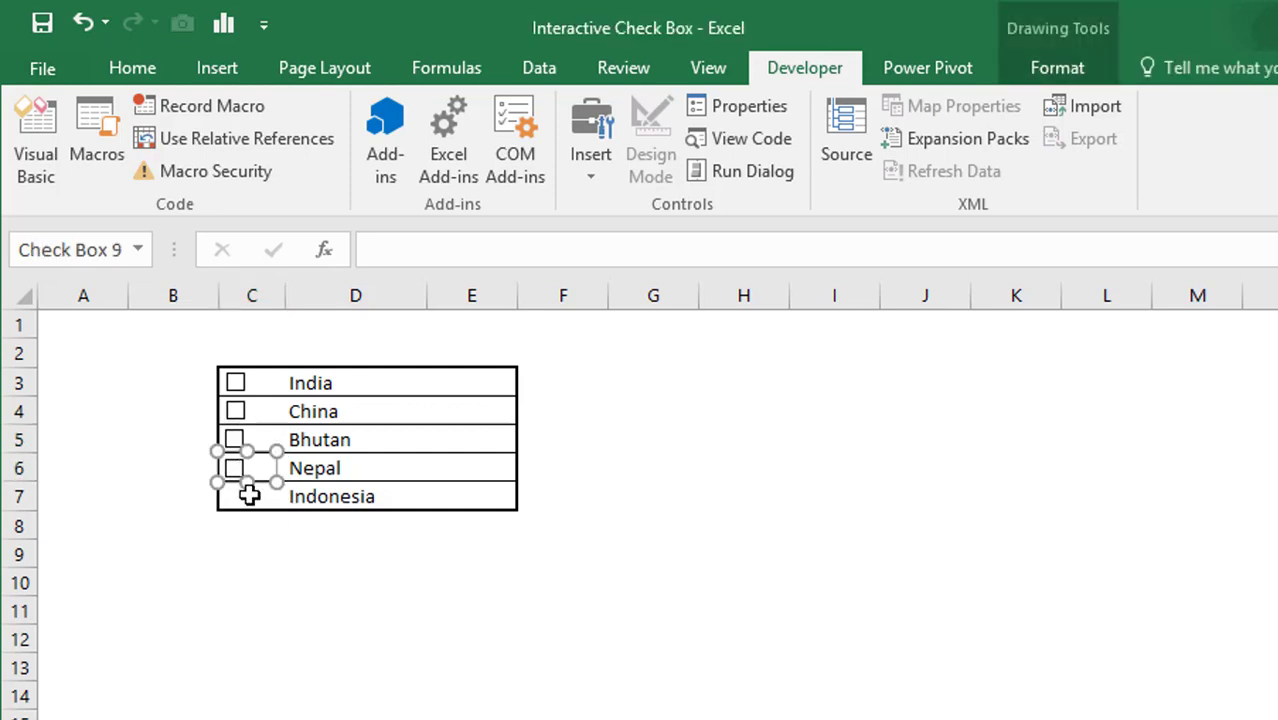
{"action": "left_click", "coordinate": [251, 494]}
{"action": "key", "text": "ctrl+v"}
{"action": "left_click_drag", "start_coordinate": [262, 523], "coordinate": [235, 494]}
{"action": "left_click", "coordinate": [272, 552]}
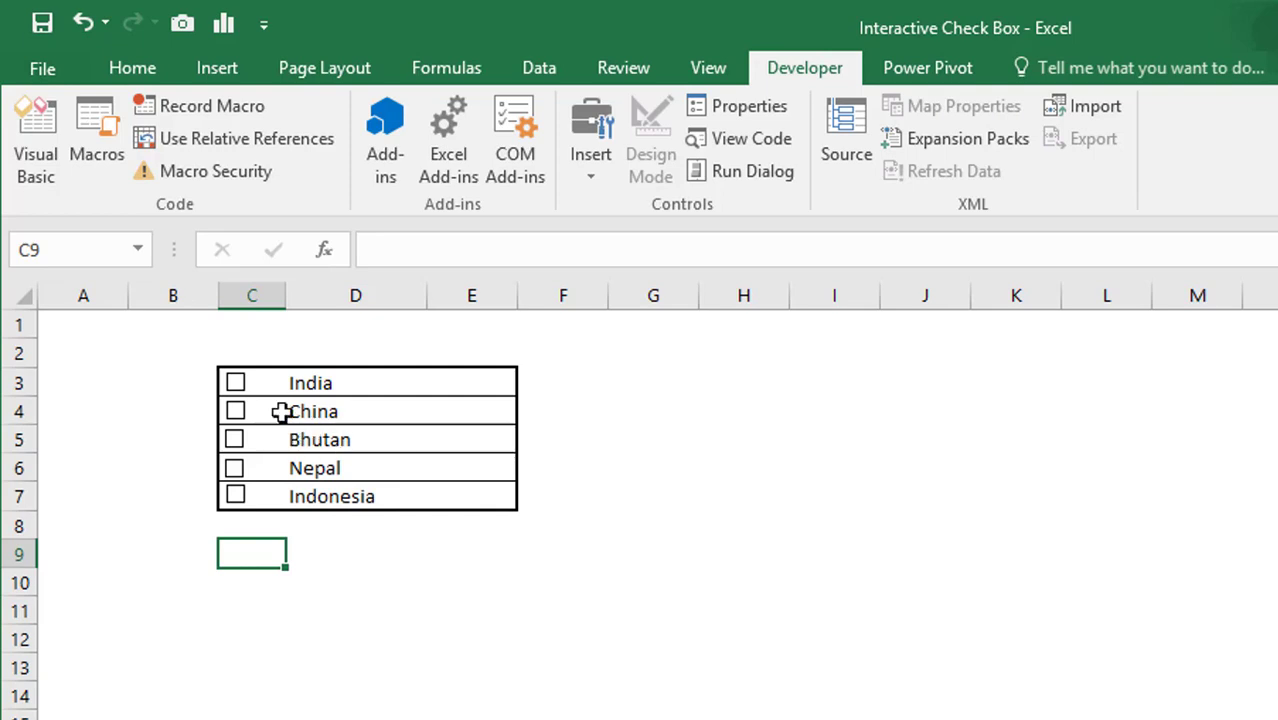
- Test the new check boxes by ticking Nepal and China
{"action": "left_click", "coordinate": [236, 468]}
{"action": "left_click", "coordinate": [684, 660]}
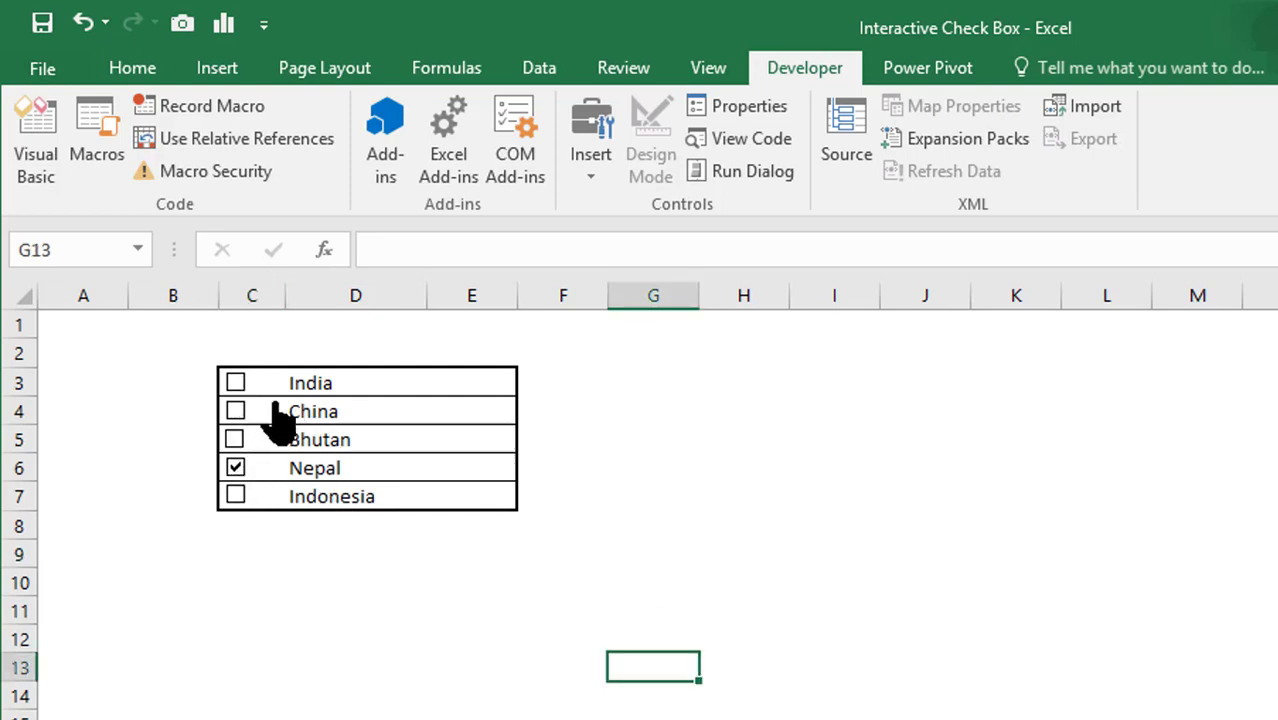
{"action": "left_click", "coordinate": [240, 410]}
- Link India's check box to cell B3 by entering =$B$3 in the formula bar
{"action": "right_click", "coordinate": [239, 385]}
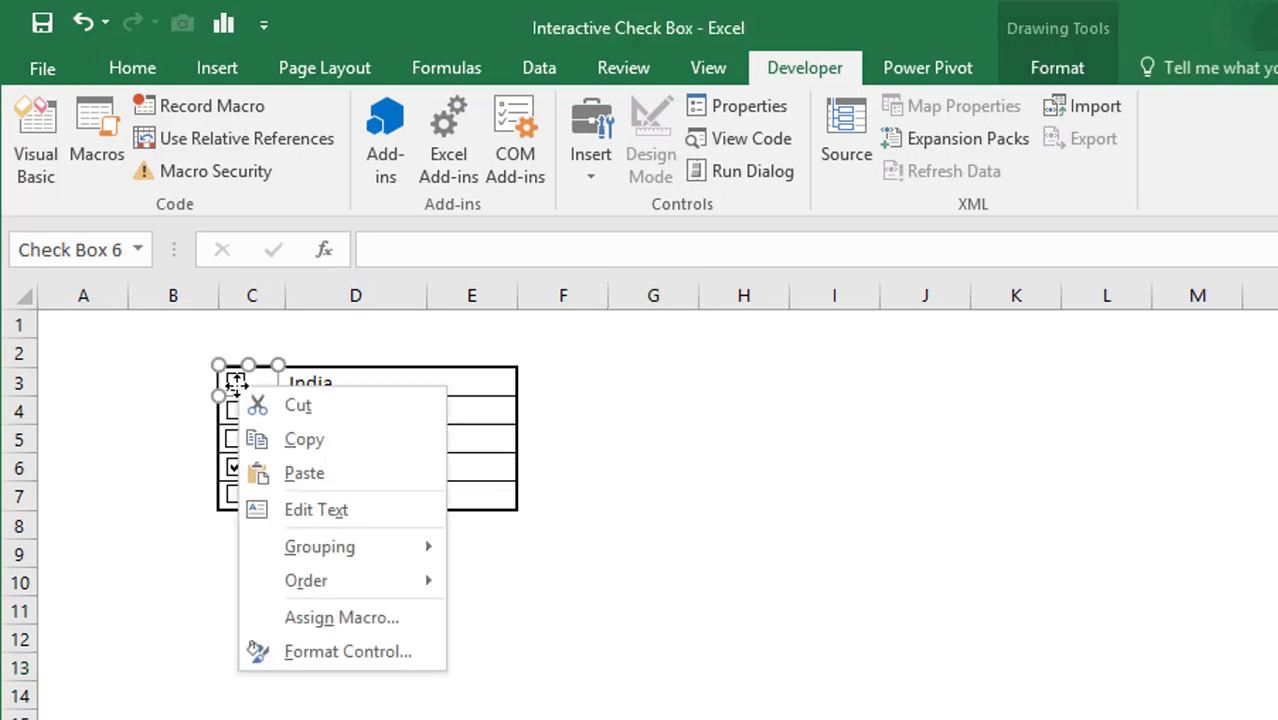
{"action": "left_click", "coordinate": [348, 652]}
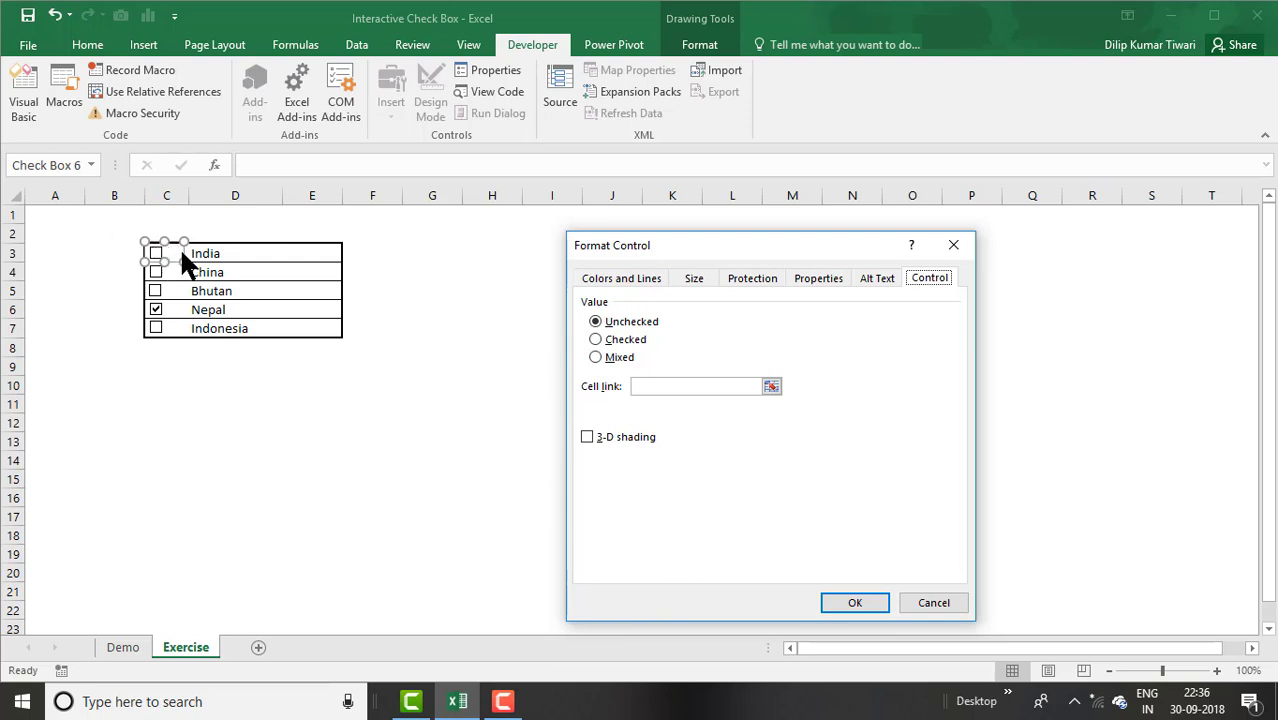
{"action": "left_click", "coordinate": [933, 603]}
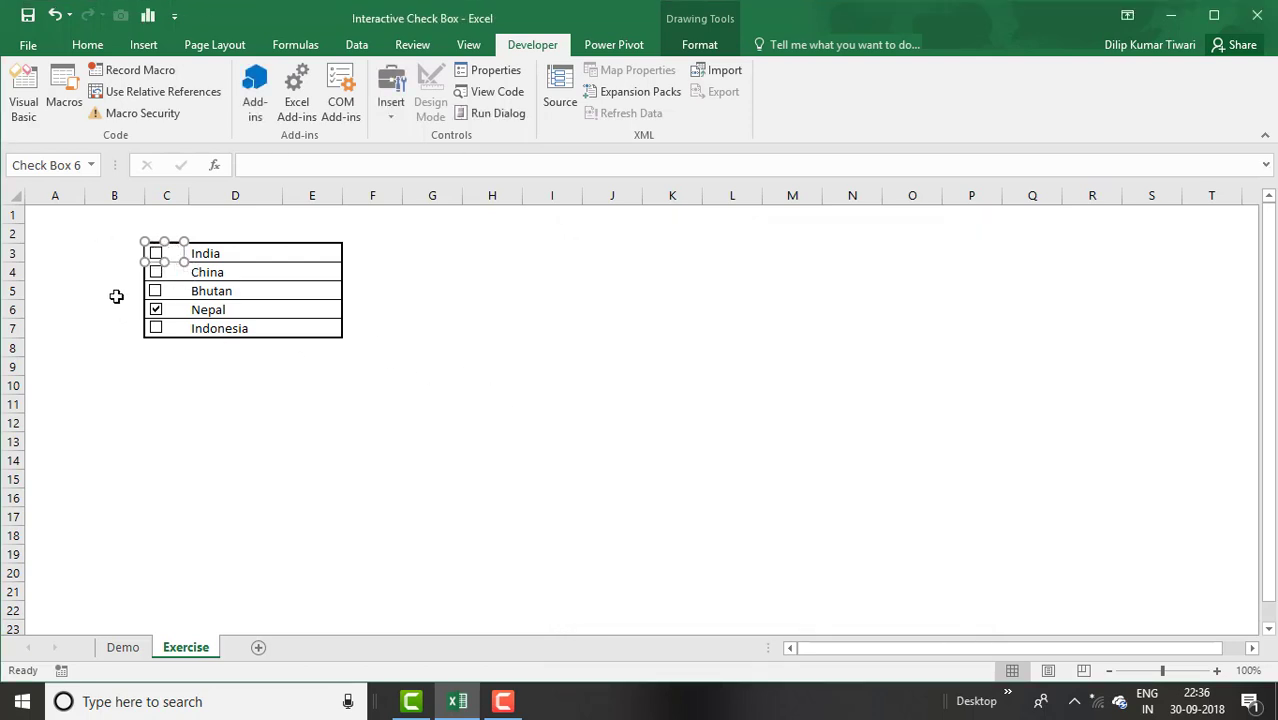
{"action": "left_click", "coordinate": [245, 165]}
{"action": "type", "text": "="}
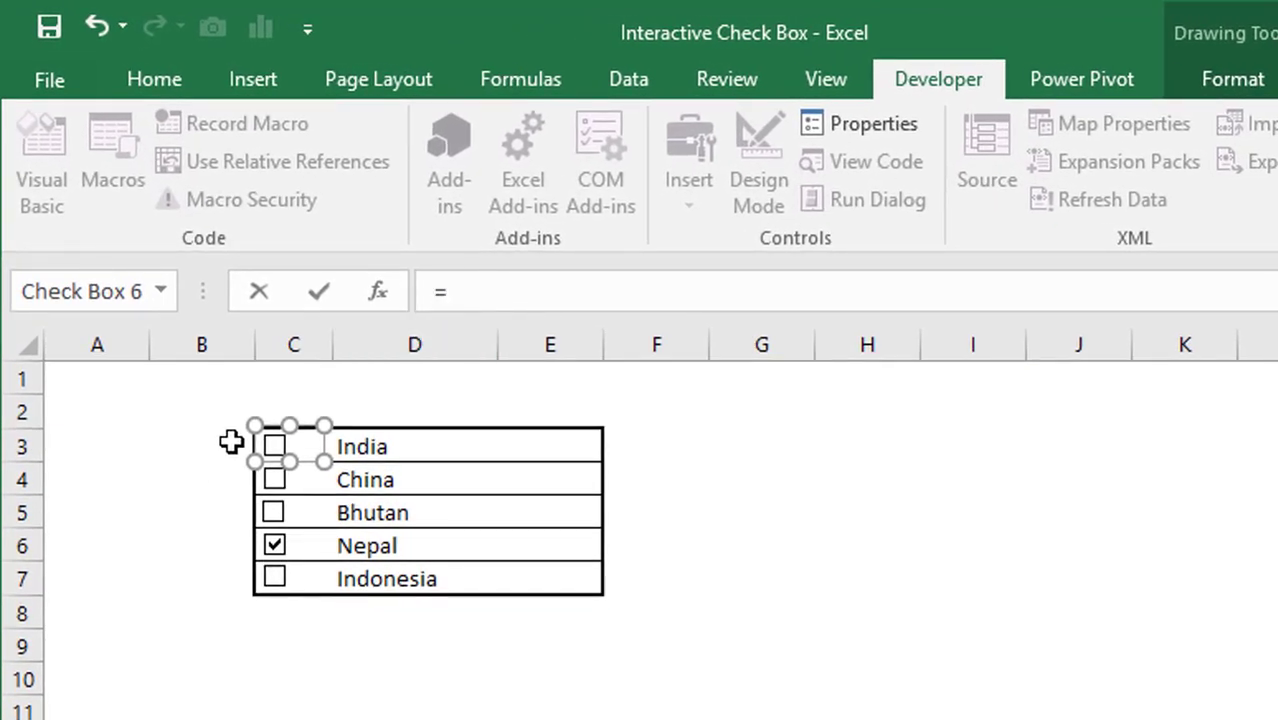
{"action": "left_click", "coordinate": [231, 442]}
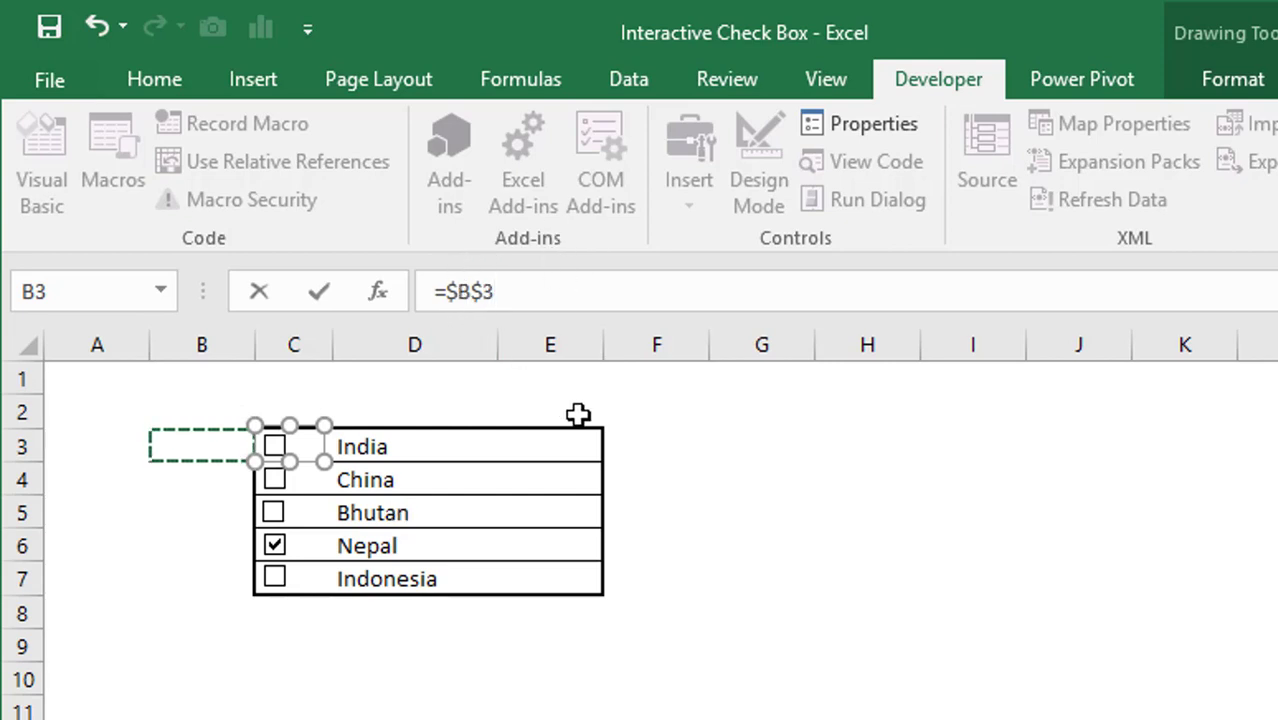
{"action": "key", "text": "Return"}
- Link the China check box to cell B4 and the Bhutan check box to cell B5
{"action": "left_click", "coordinate": [722, 502]}
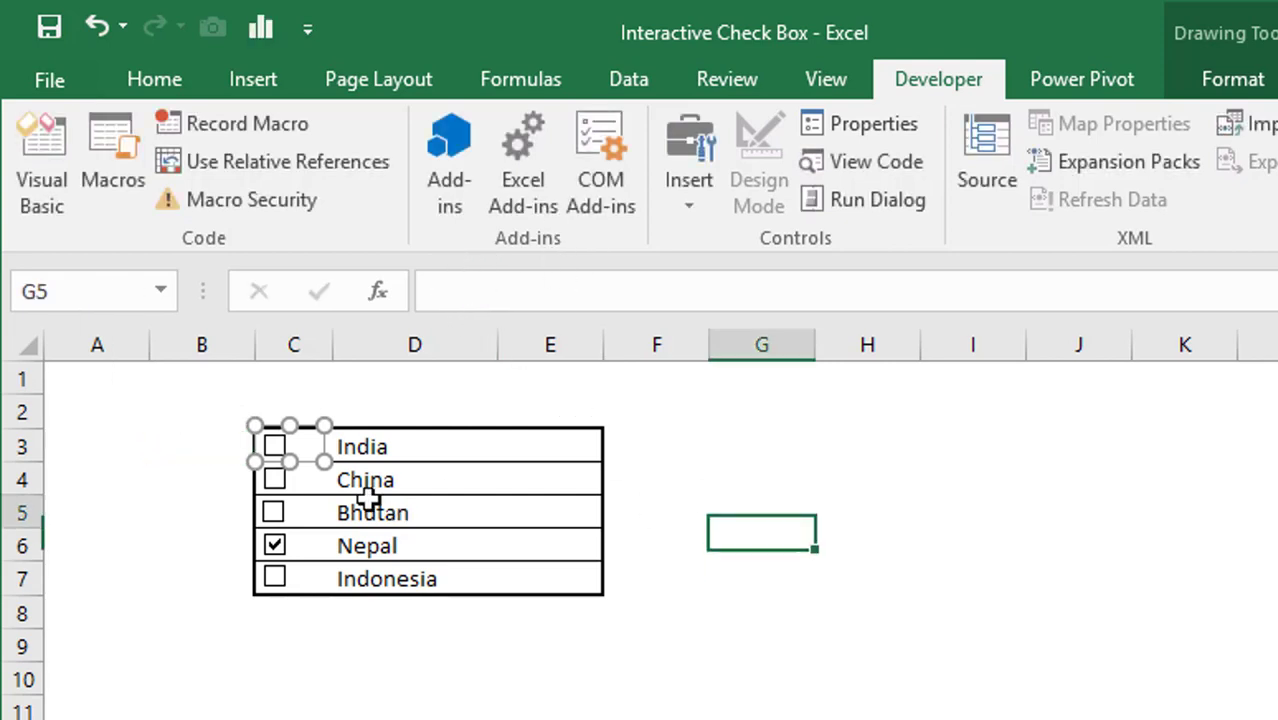
{"action": "right_click", "coordinate": [276, 481]}
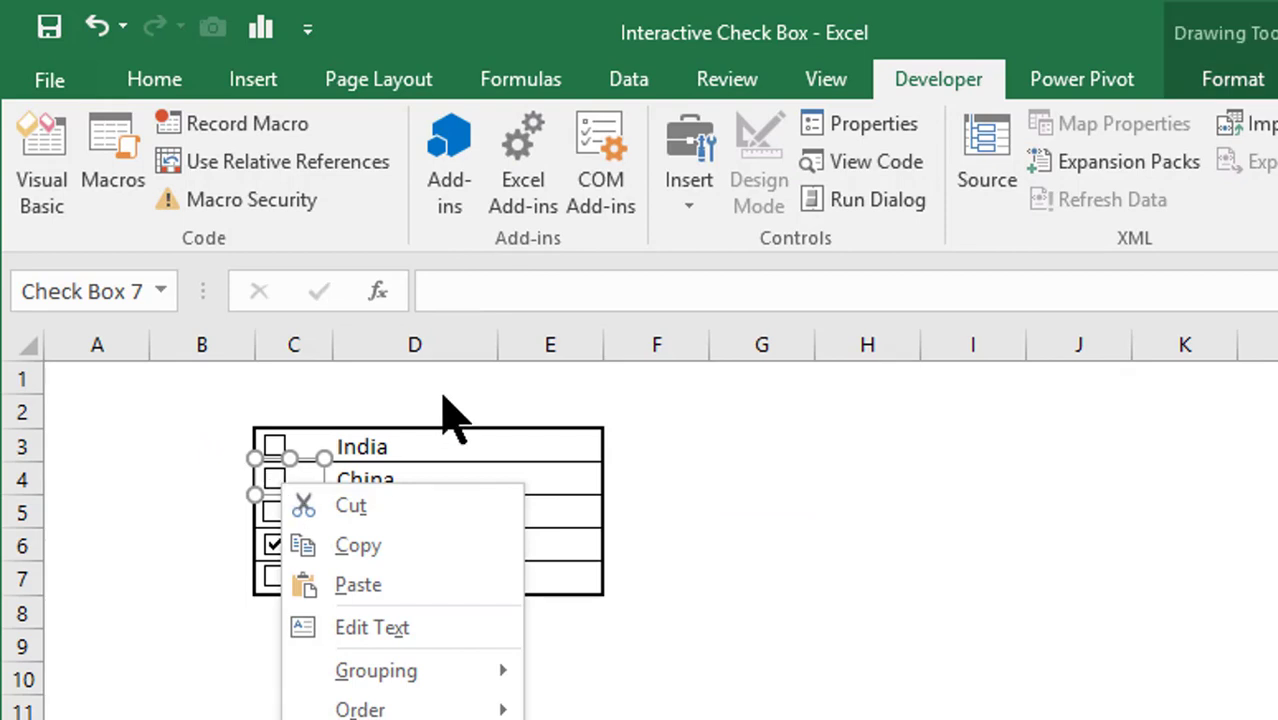
{"action": "left_click", "coordinate": [471, 286]}
{"action": "left_click", "coordinate": [468, 290]}
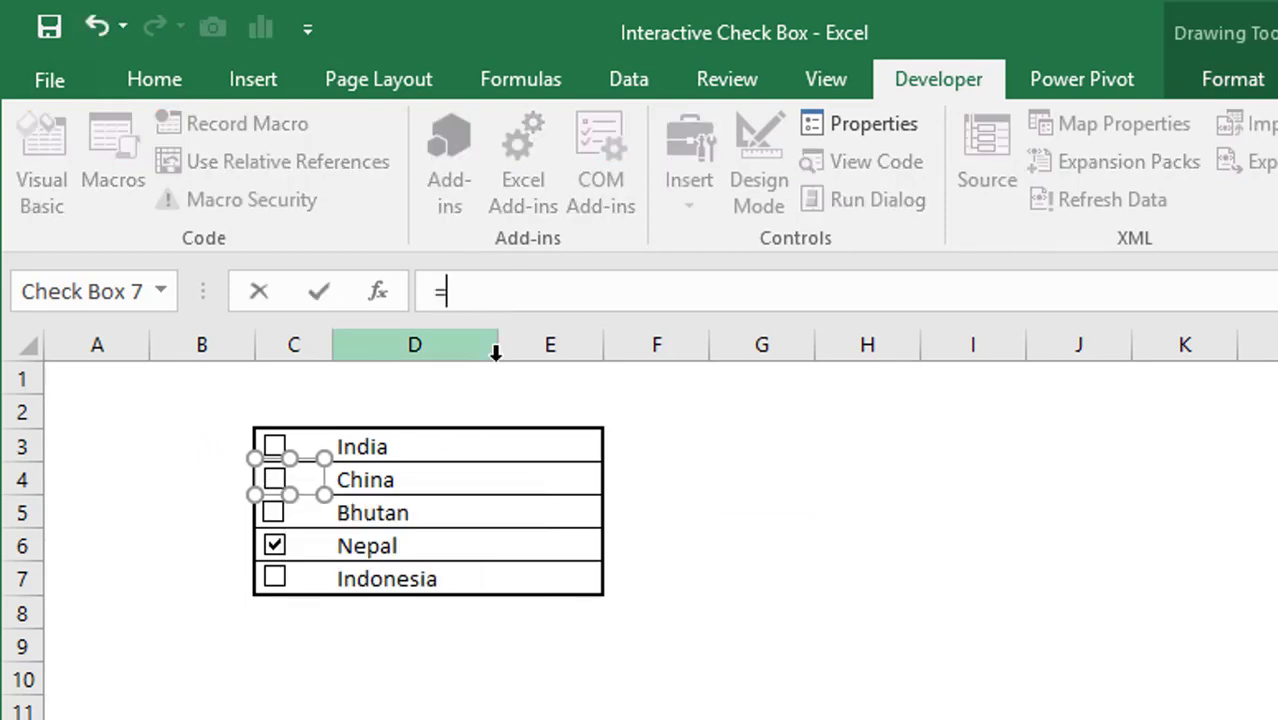
{"action": "type", "text": "="}
{"action": "left_click", "coordinate": [218, 482]}
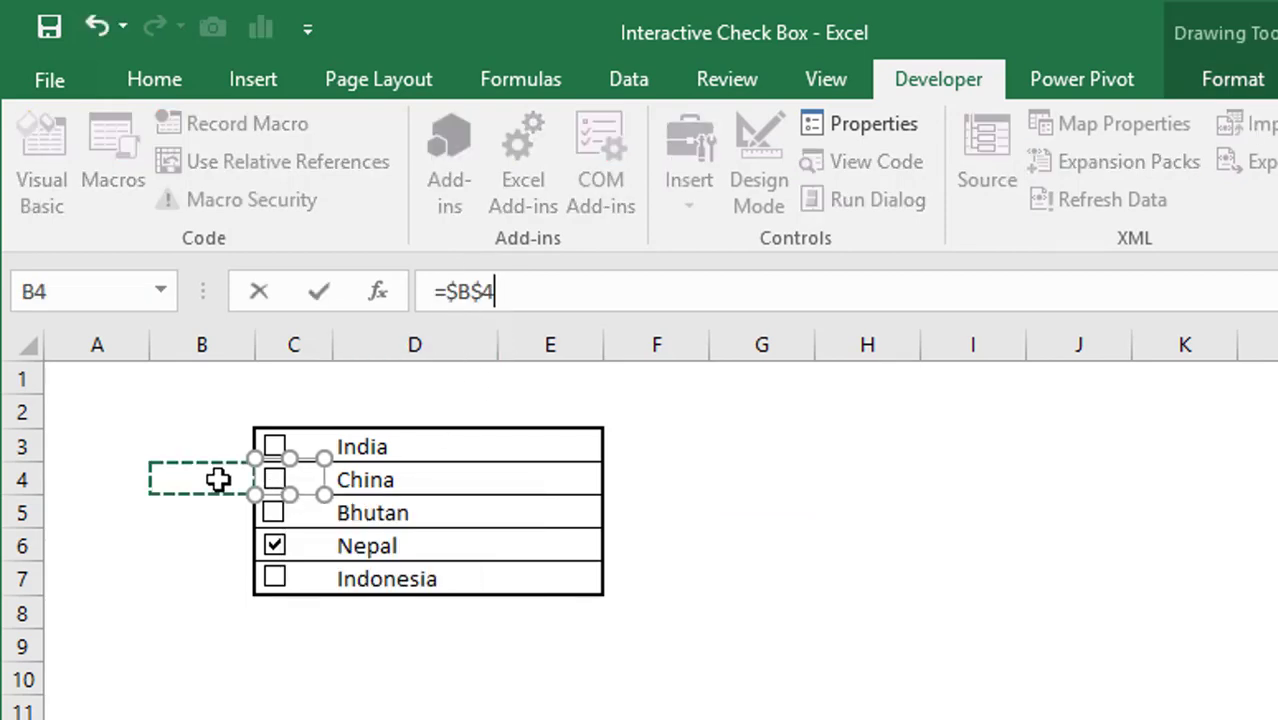
{"action": "key", "text": "Return"}
{"action": "key", "text": "Escape"}
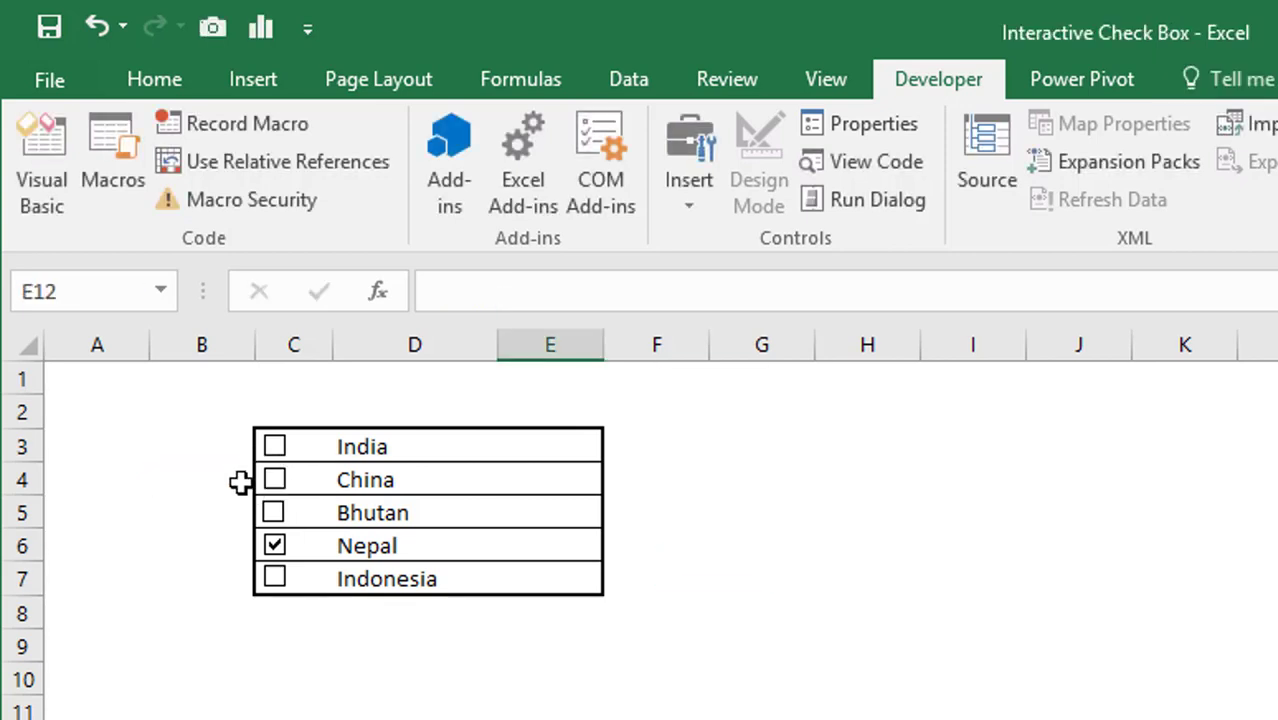
{"action": "right_click", "coordinate": [281, 504]}
{"action": "left_click", "coordinate": [577, 292]}
{"action": "left_click", "coordinate": [579, 297]}
{"action": "type", "text": "="}
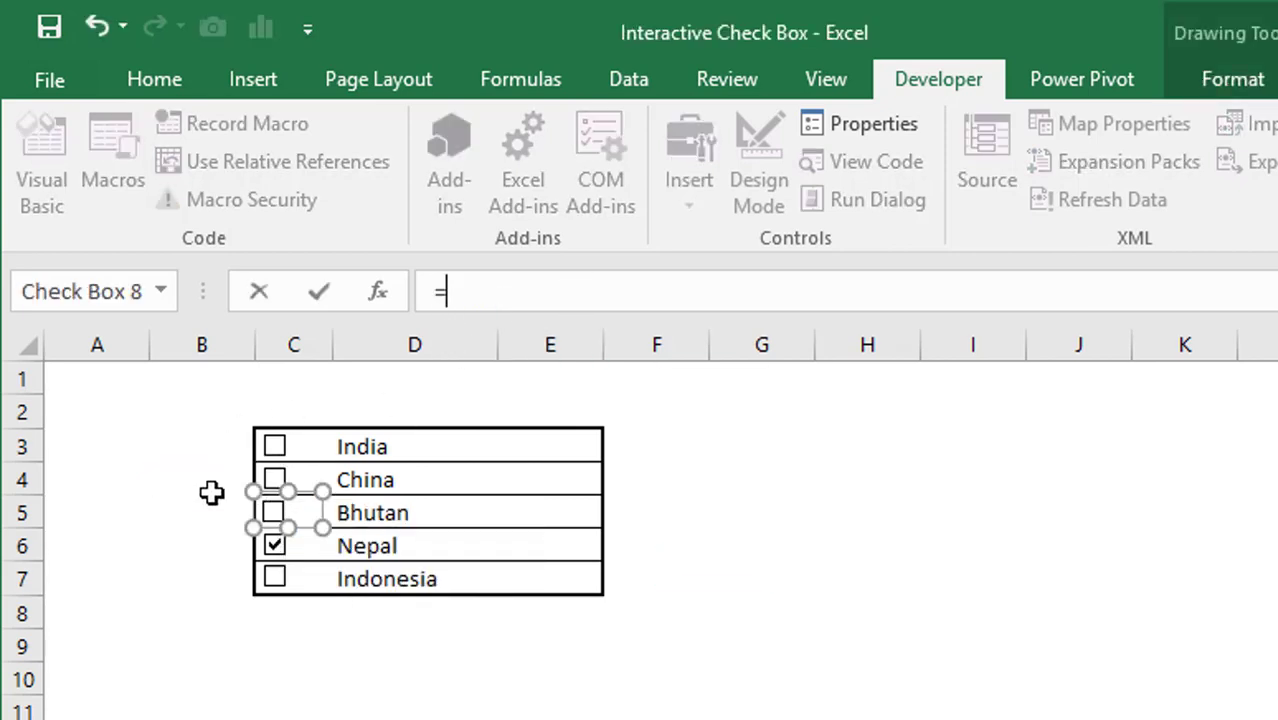
{"action": "left_click", "coordinate": [216, 510]}
{"action": "key", "text": "Return"}
{"action": "key", "text": "Escape"}
- Link Nepal's check box to B6 and Indonesia's to B7, then tick Indonesia
{"action": "right_click", "coordinate": [283, 552]}
{"action": "left_click", "coordinate": [462, 294]}
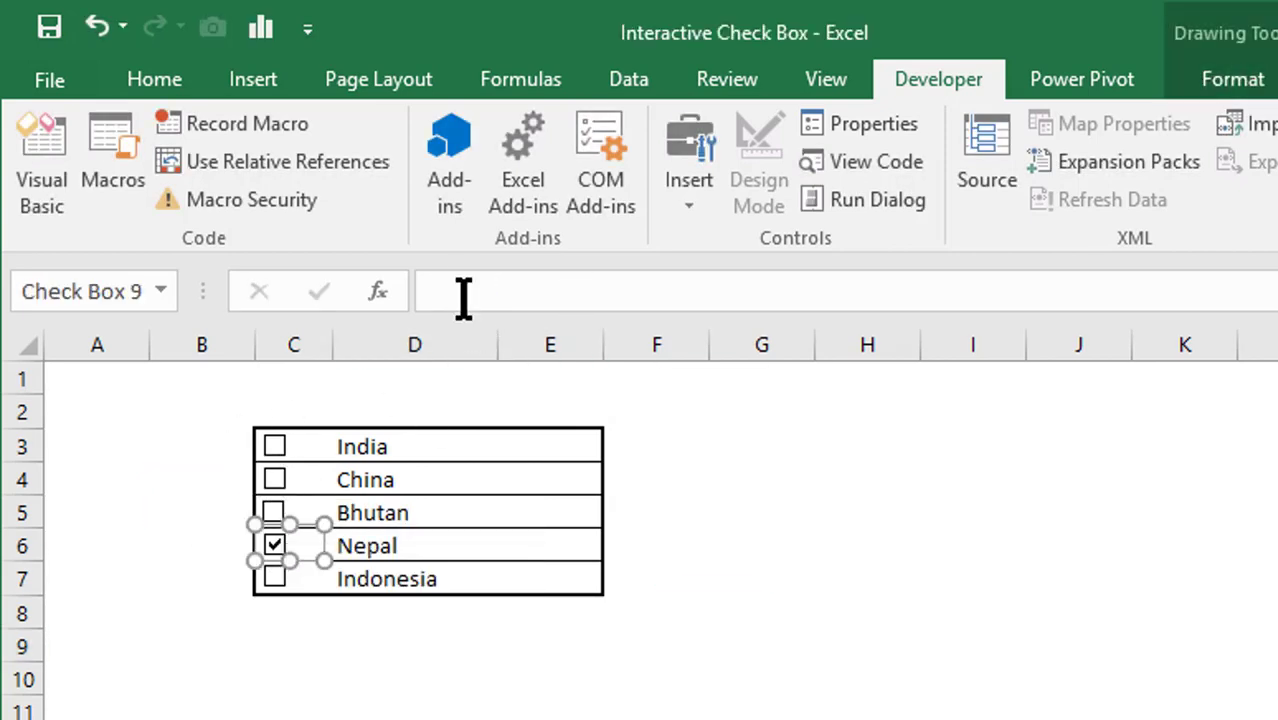
{"action": "left_click", "coordinate": [442, 300]}
{"action": "type", "text": "="}
{"action": "left_click", "coordinate": [223, 544]}
{"action": "key", "text": "Return"}
{"action": "right_click", "coordinate": [276, 575]}
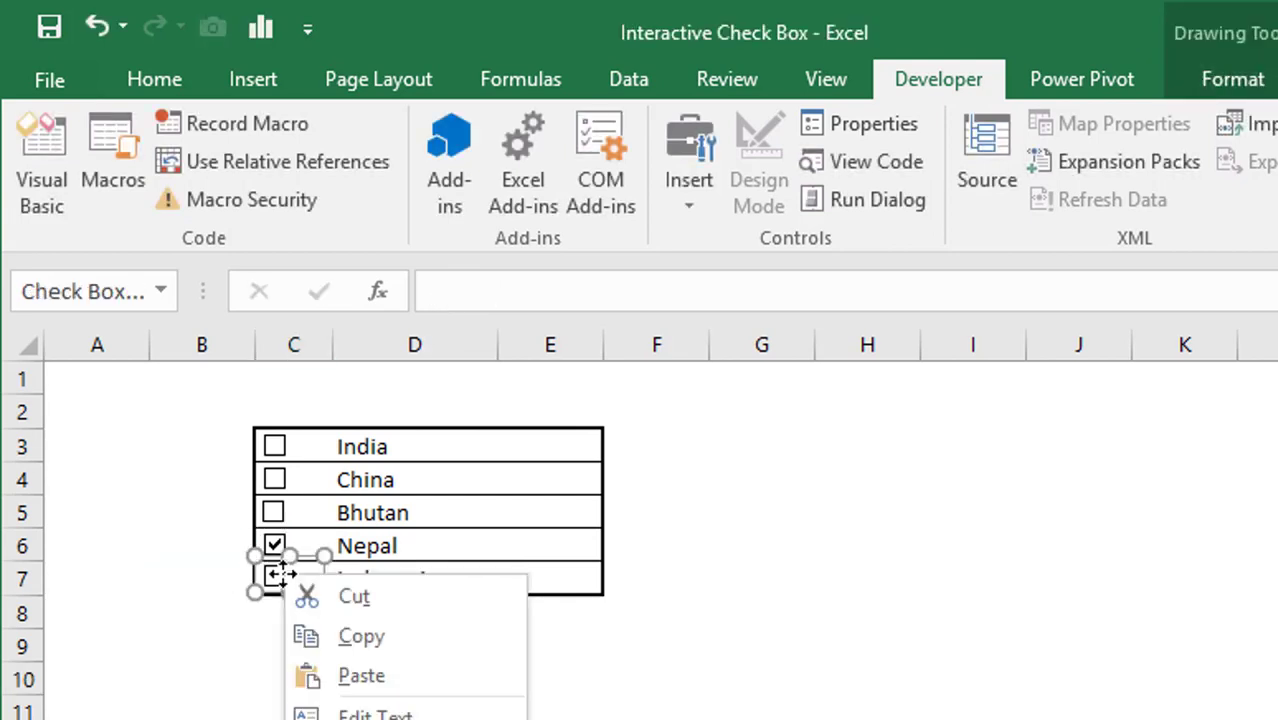
{"action": "left_click", "coordinate": [470, 292]}
{"action": "type", "text": "="}
{"action": "left_click", "coordinate": [225, 566]}
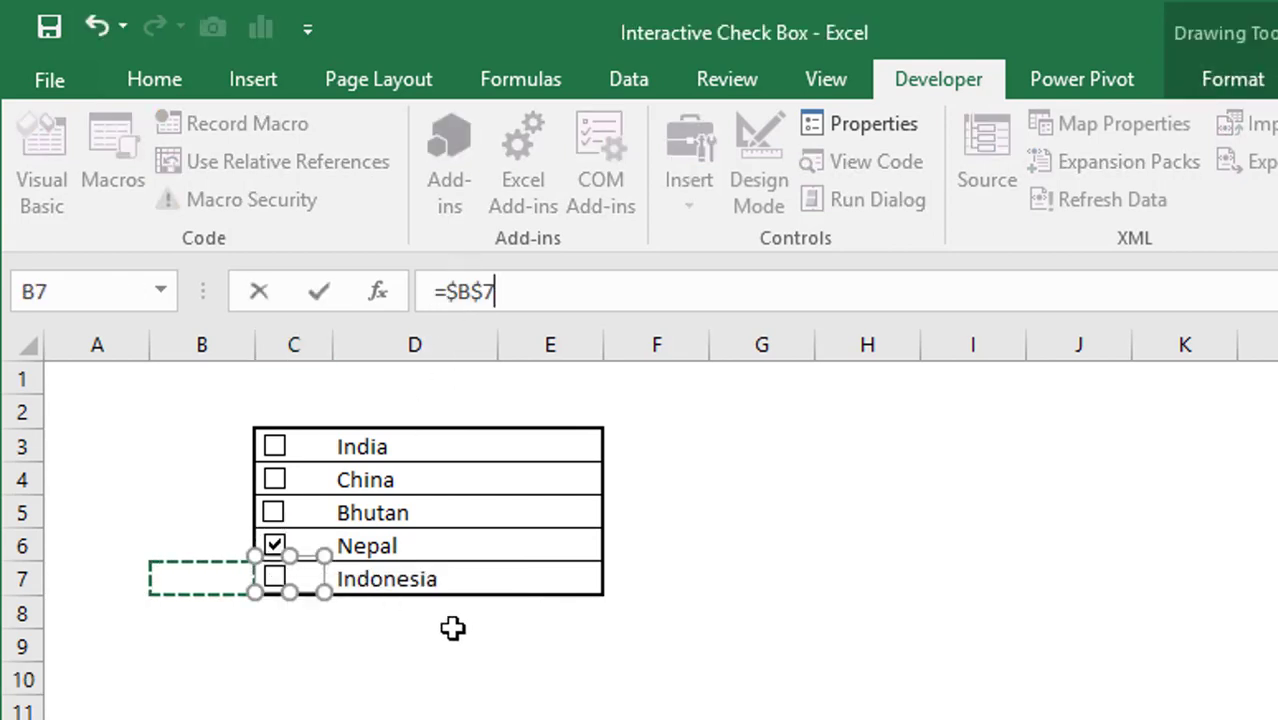
{"action": "key", "text": "Return"}
{"action": "left_click", "coordinate": [453, 627]}
{"action": "left_click", "coordinate": [283, 575]}
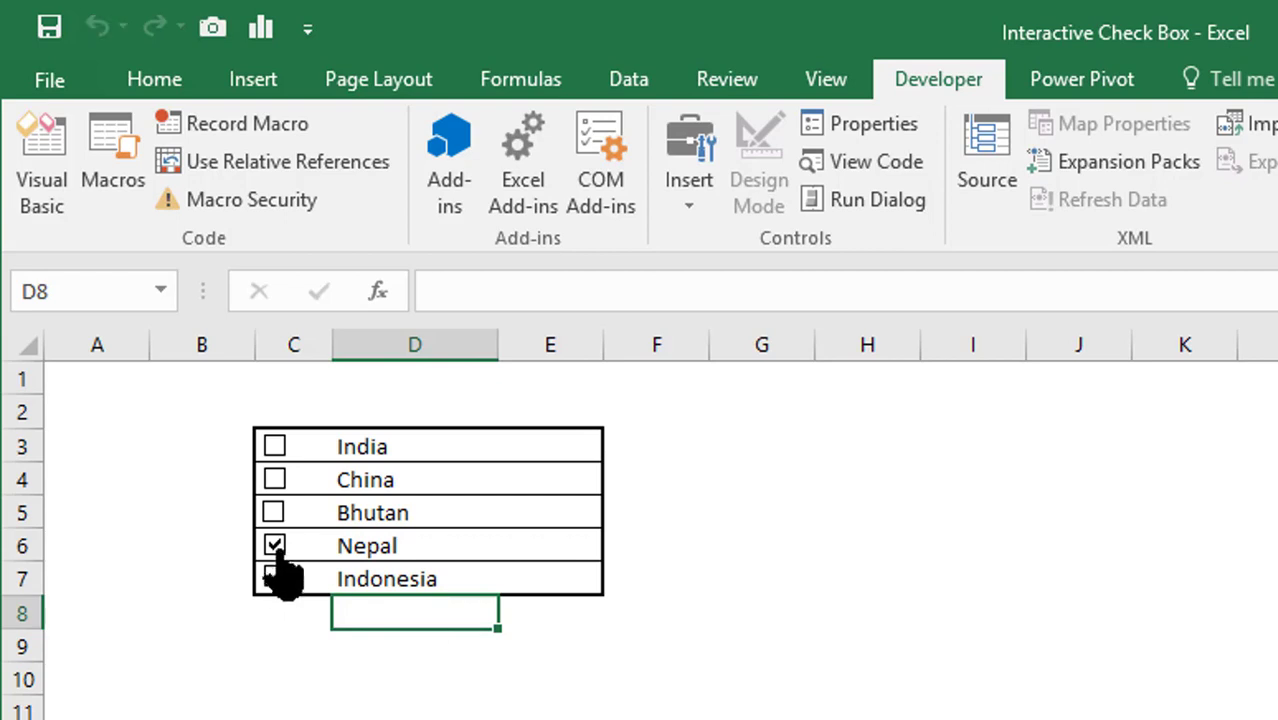
- Untick Nepal and tick Bhutan, China and India
{"action": "left_click", "coordinate": [284, 542]}
{"action": "left_click", "coordinate": [283, 512]}
{"action": "left_click", "coordinate": [276, 482]}
{"action": "left_click", "coordinate": [276, 446]}
- Set the font colour of the TRUE/FALSE values in B3:B7 to white to hide them
{"action": "left_click_drag", "start_coordinate": [214, 442], "coordinate": [214, 590]}
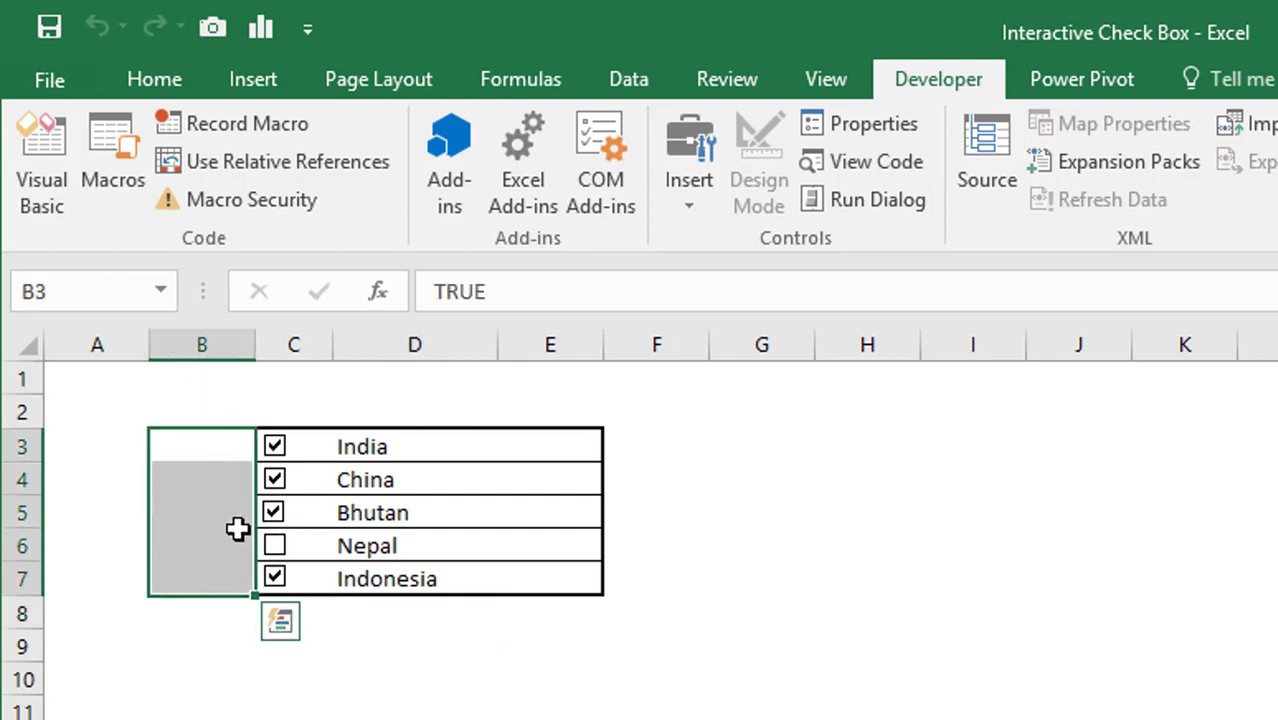
{"action": "left_click", "coordinate": [146, 85]}
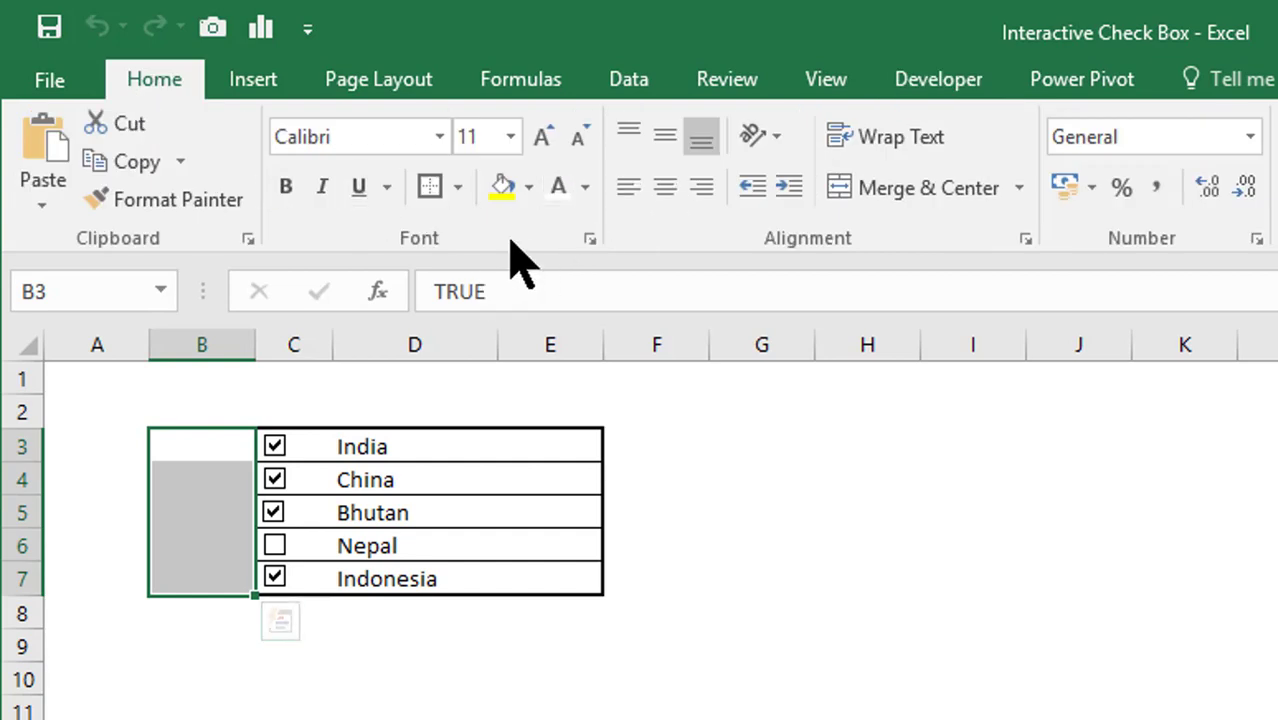
{"action": "left_click", "coordinate": [585, 190]}
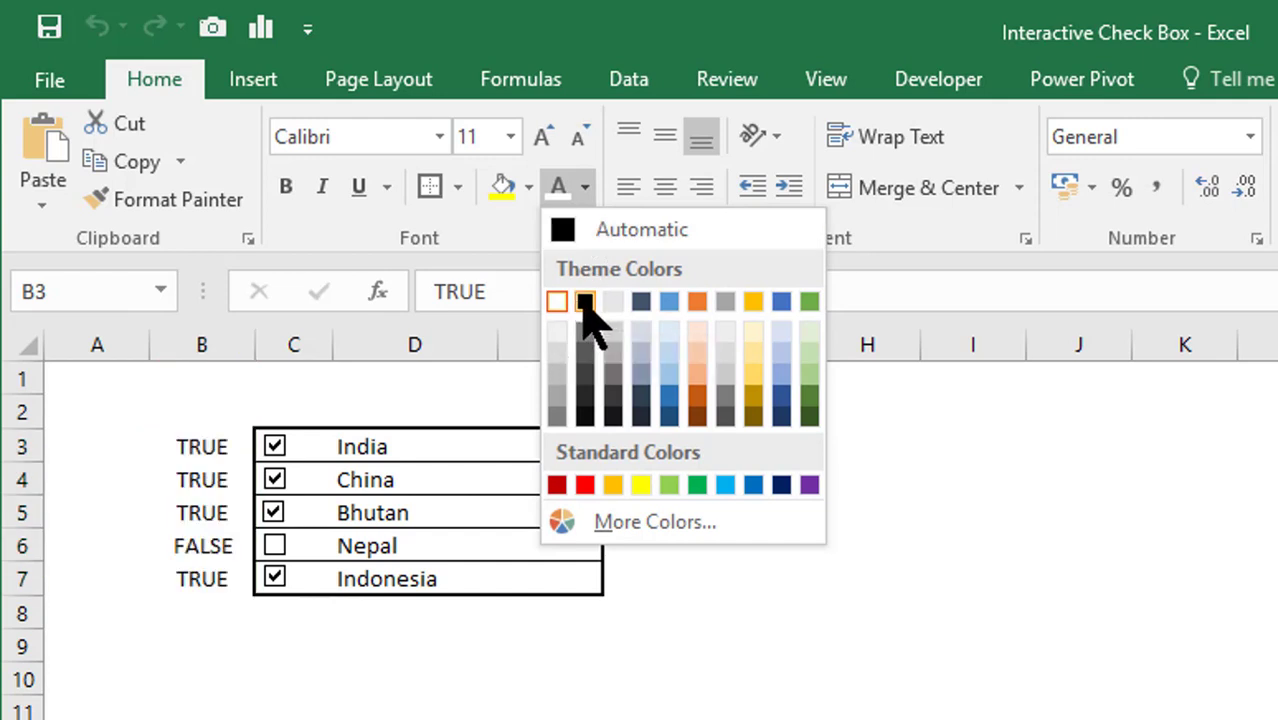
{"action": "left_click", "coordinate": [585, 301]}
{"action": "left_click", "coordinate": [582, 574]}
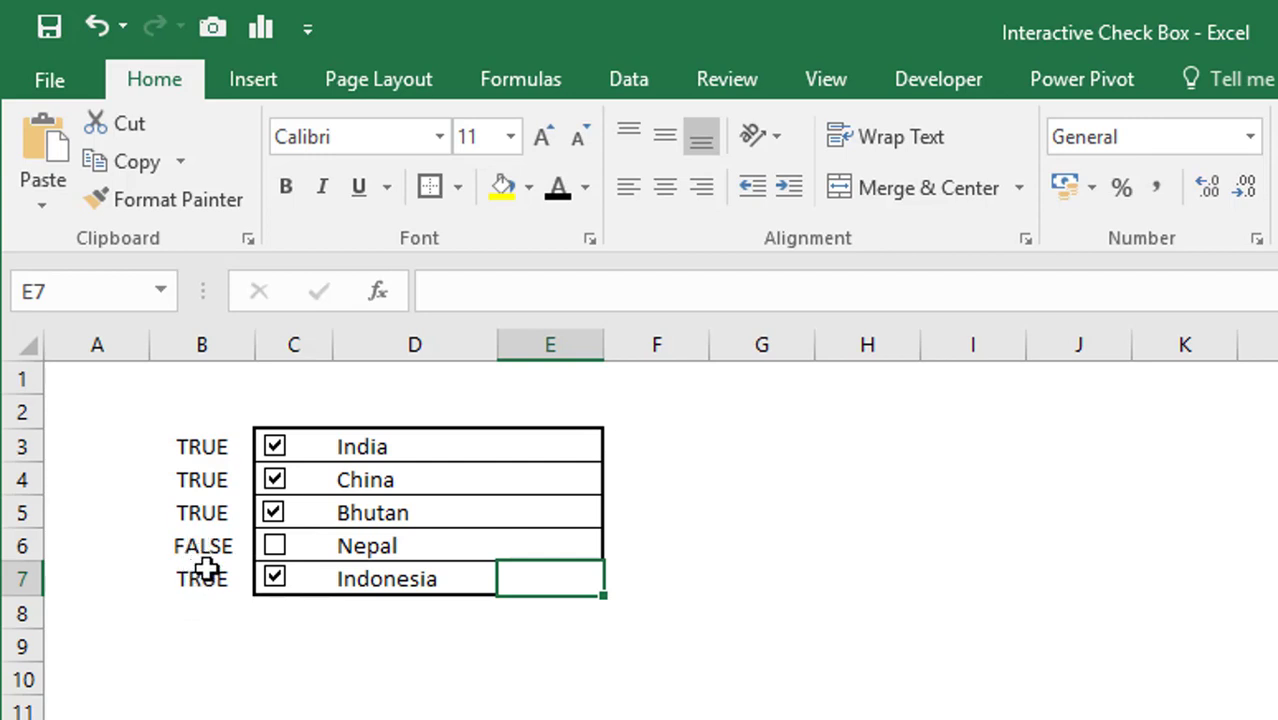
{"action": "left_click_drag", "start_coordinate": [185, 450], "coordinate": [200, 590]}
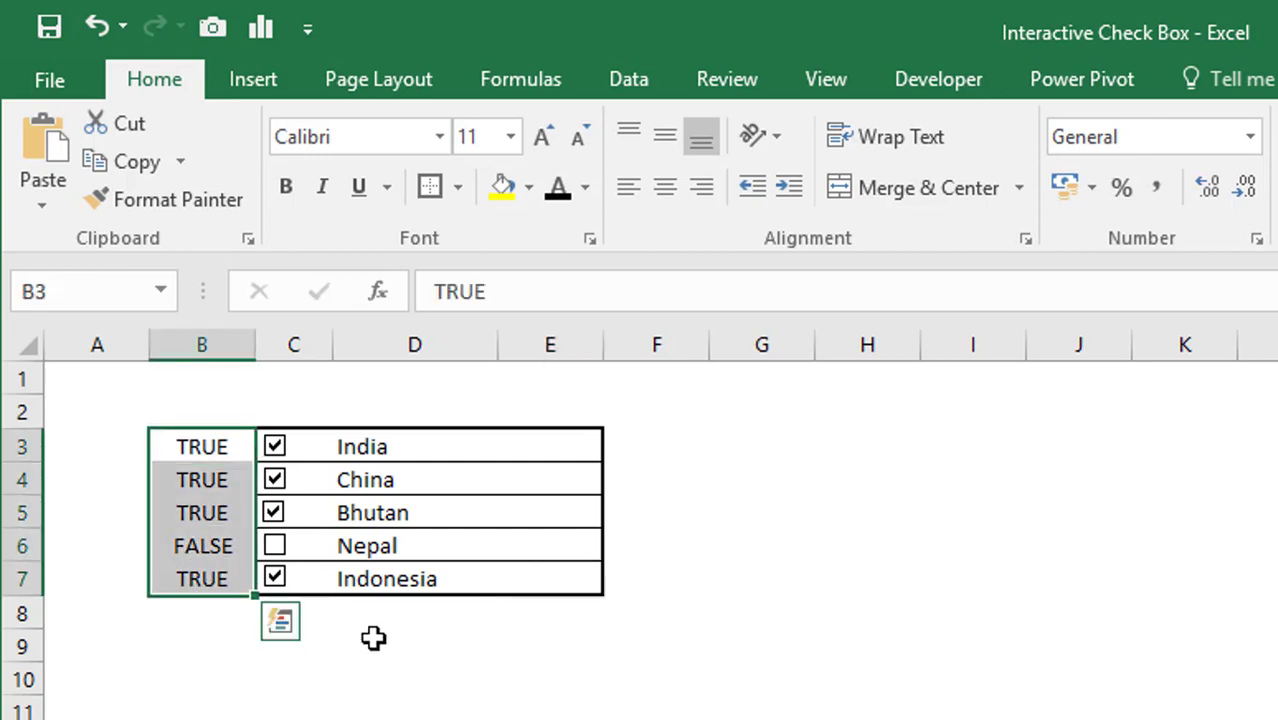
{"action": "left_click", "coordinate": [586, 189]}
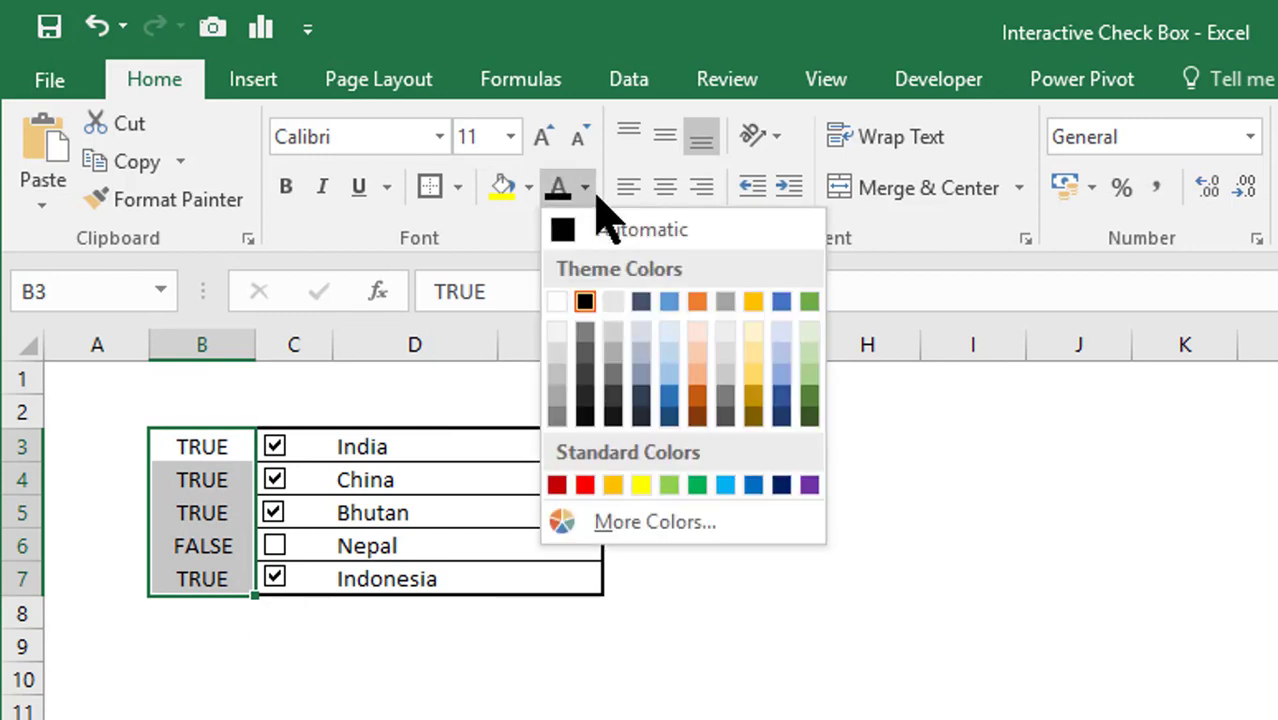
{"action": "left_click", "coordinate": [558, 302]}
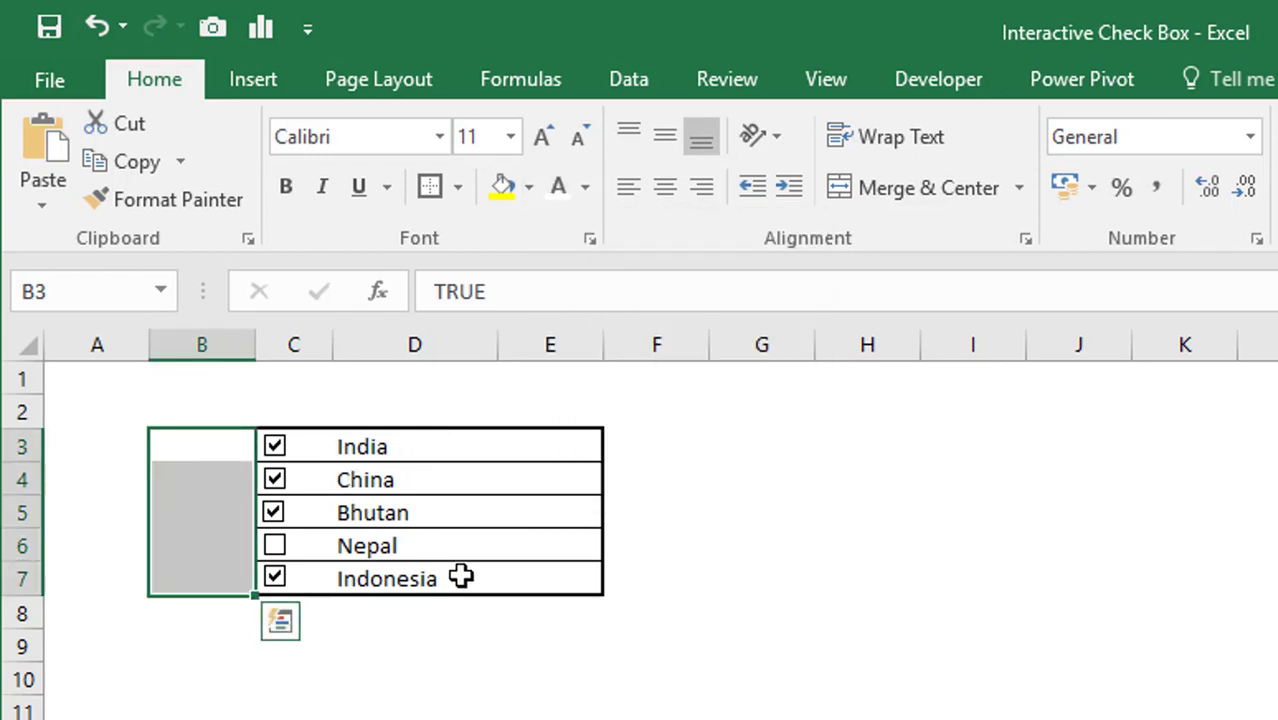
{"action": "left_click", "coordinate": [456, 619]}
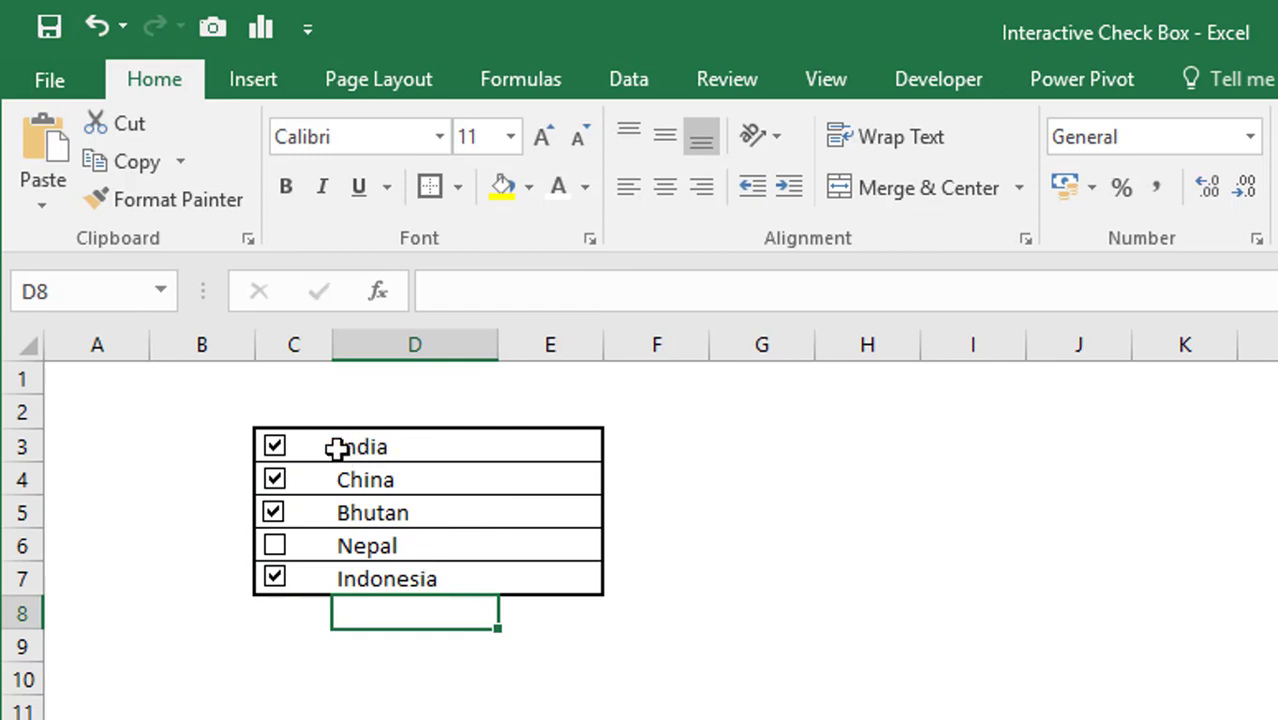
- Select C3:E7 and open a New Rule dialog from Conditional Formatting
{"action": "left_click_drag", "start_coordinate": [328, 446], "coordinate": [545, 578]}
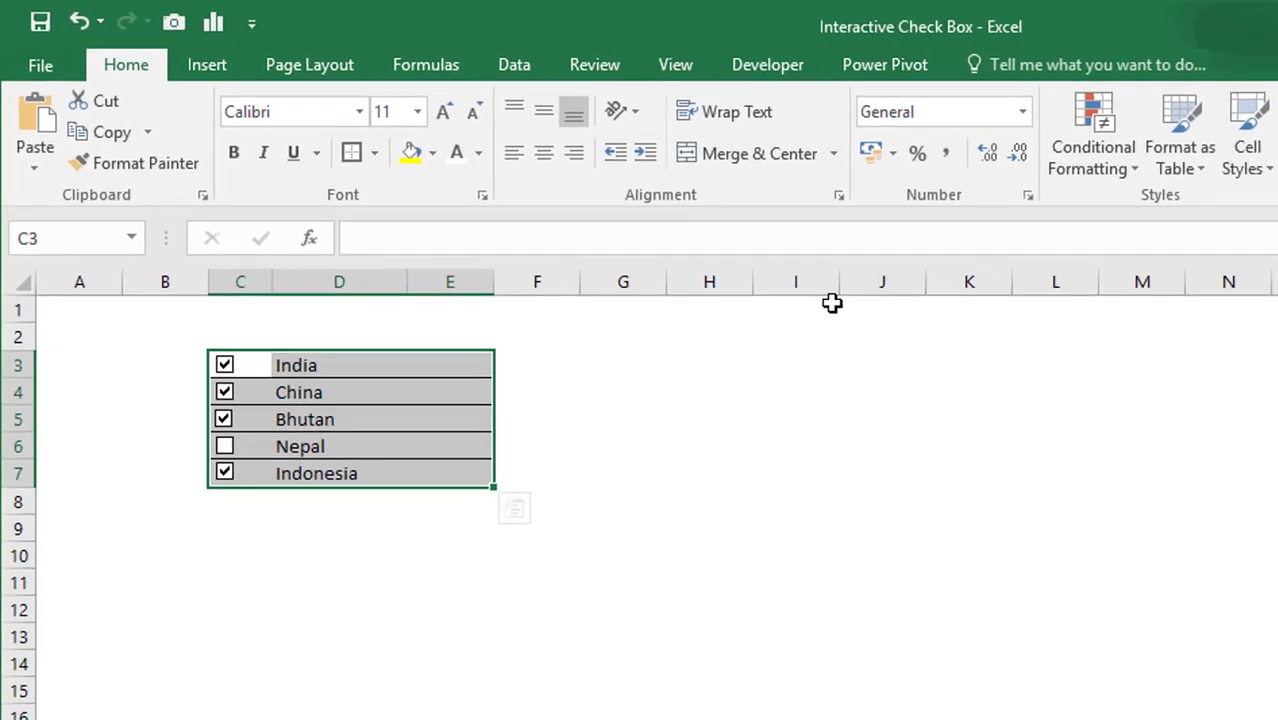
{"action": "left_click", "coordinate": [978, 150]}
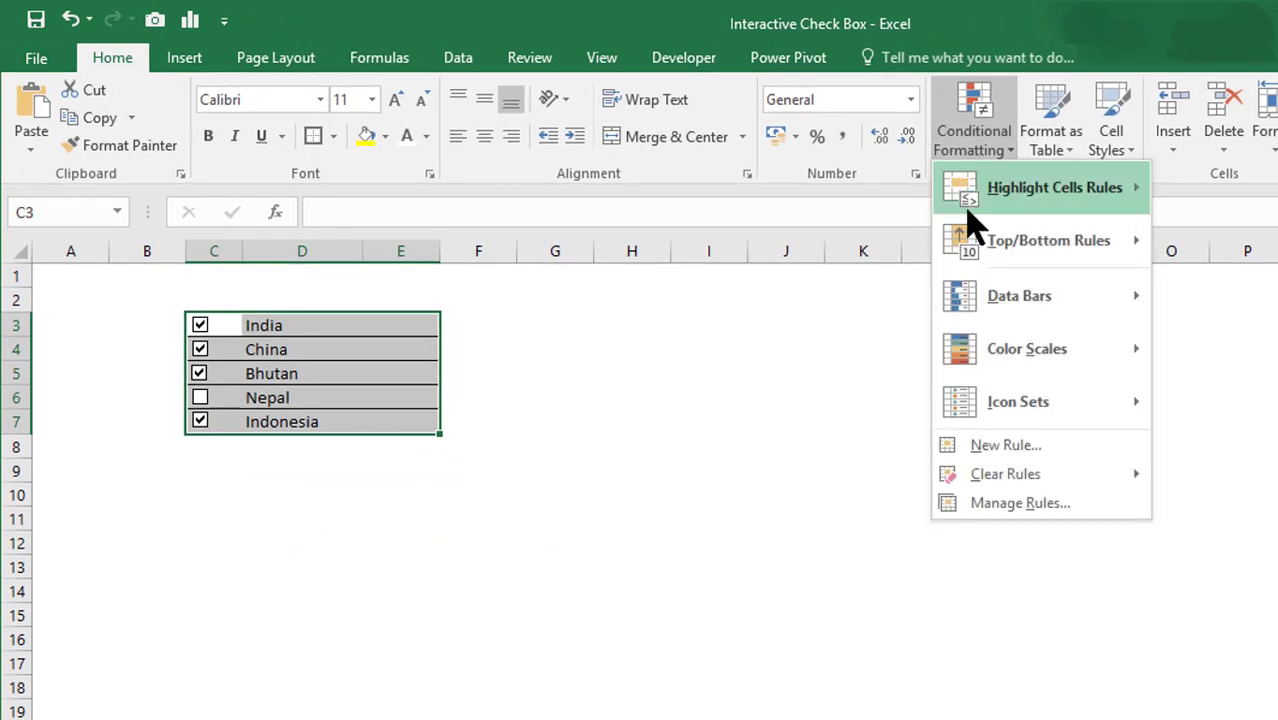
{"action": "left_click", "coordinate": [1021, 452]}
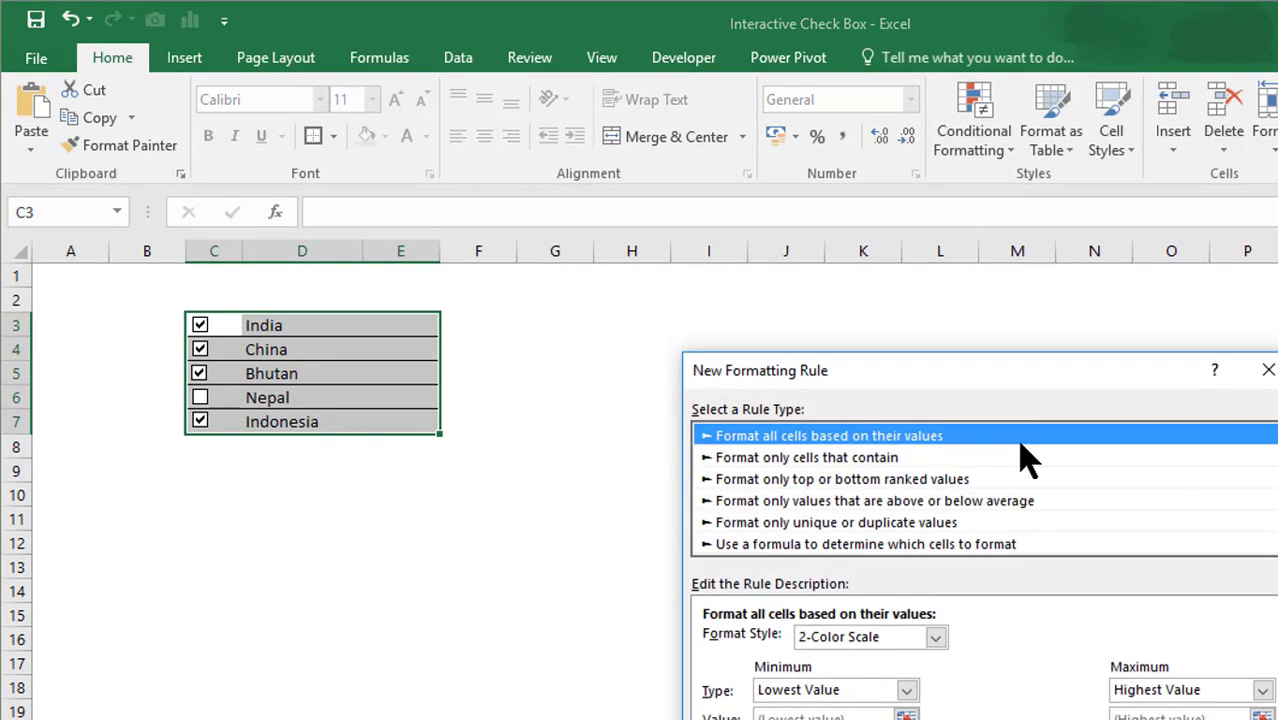
{"action": "left_click_drag", "start_coordinate": [960, 372], "coordinate": [932, 250]}
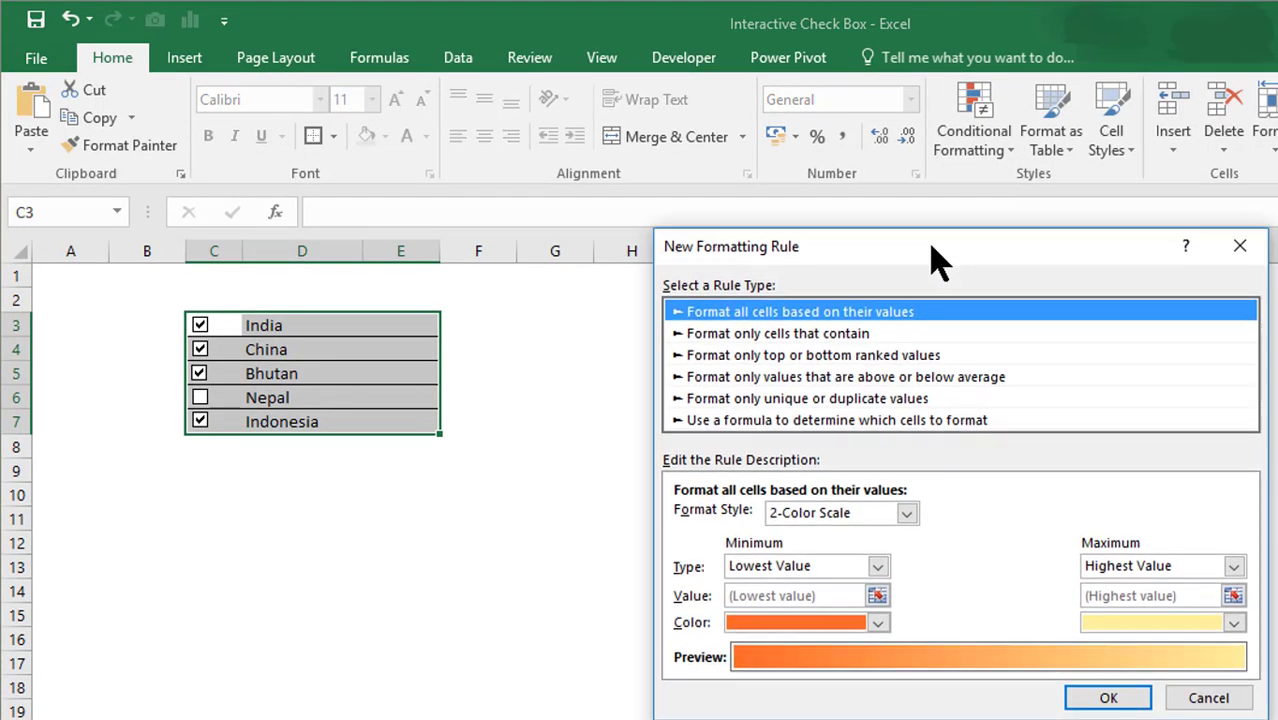
- Make the rule formula-based with the unlocked-row condition =$B3, then open its Format options
{"action": "left_click", "coordinate": [712, 422]}
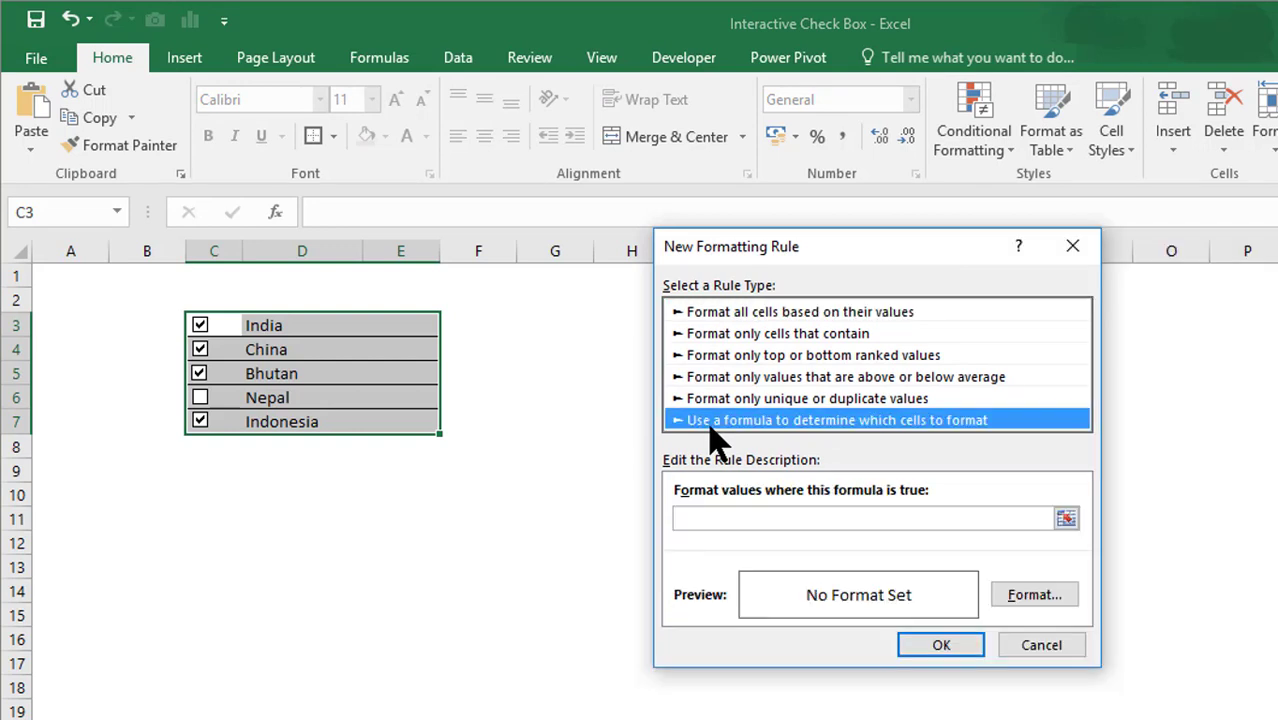
{"action": "left_click", "coordinate": [727, 520]}
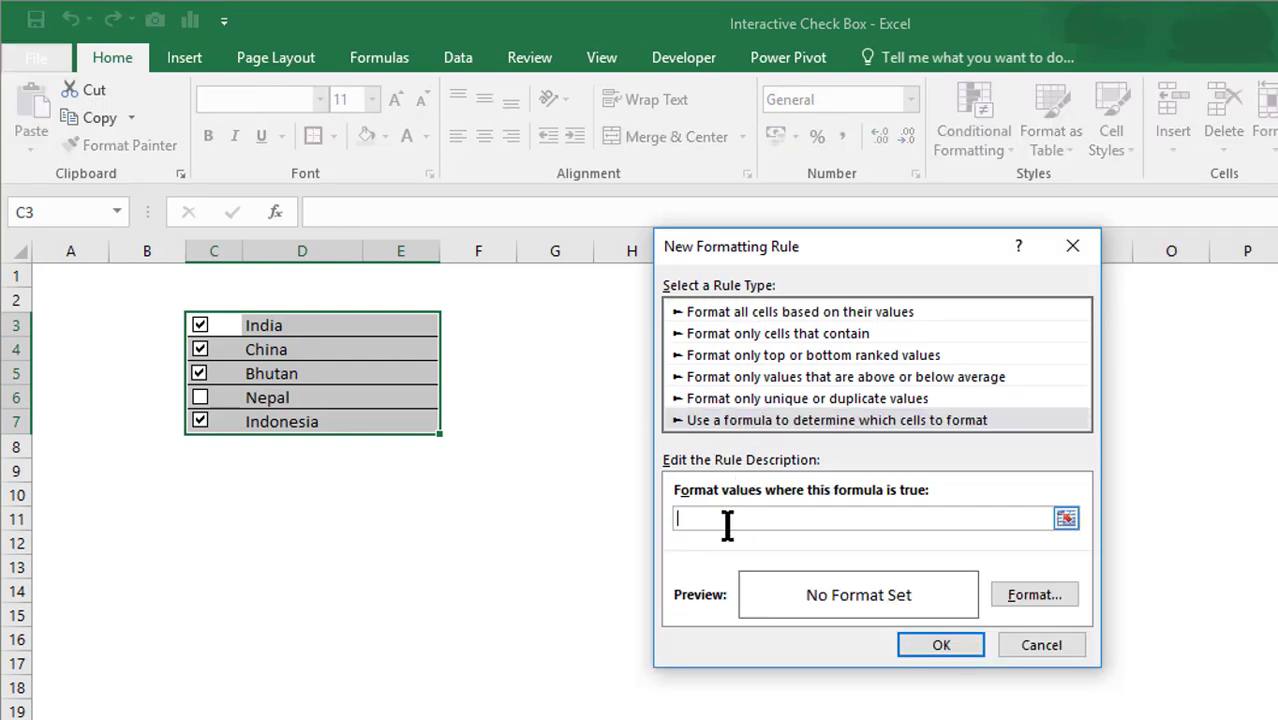
{"action": "left_click", "coordinate": [152, 325]}
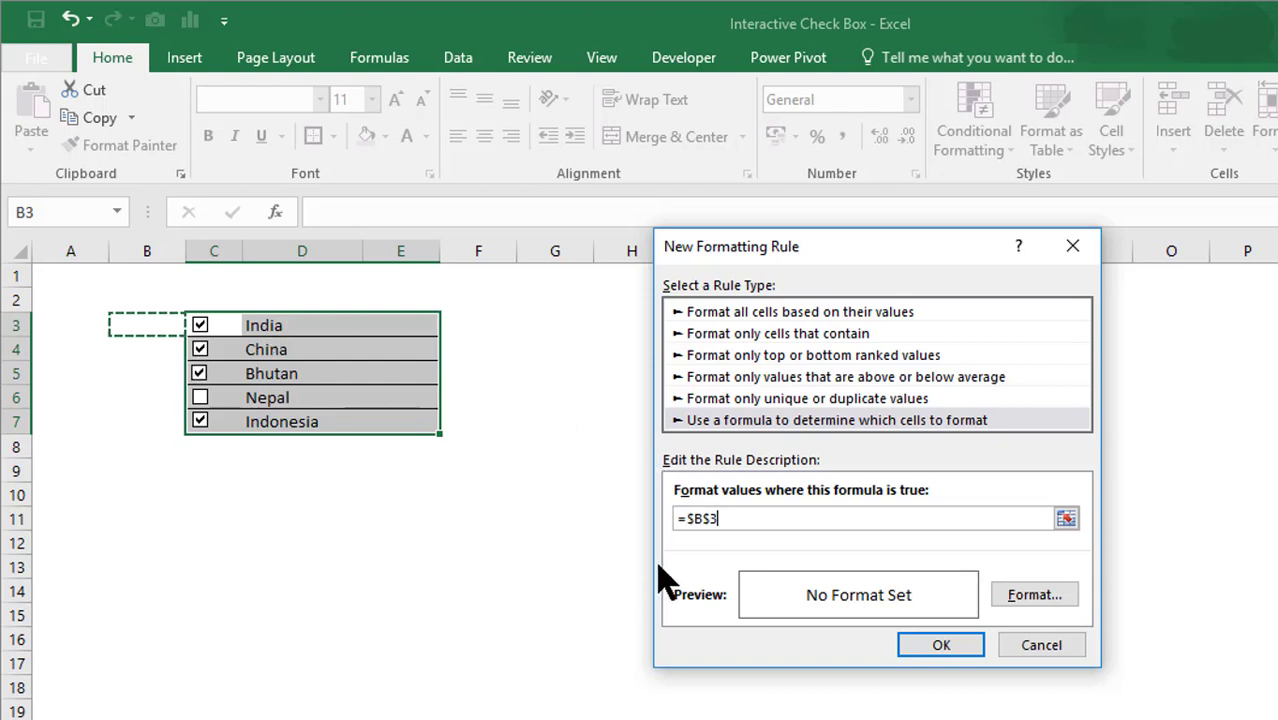
{"action": "left_click", "coordinate": [714, 520]}
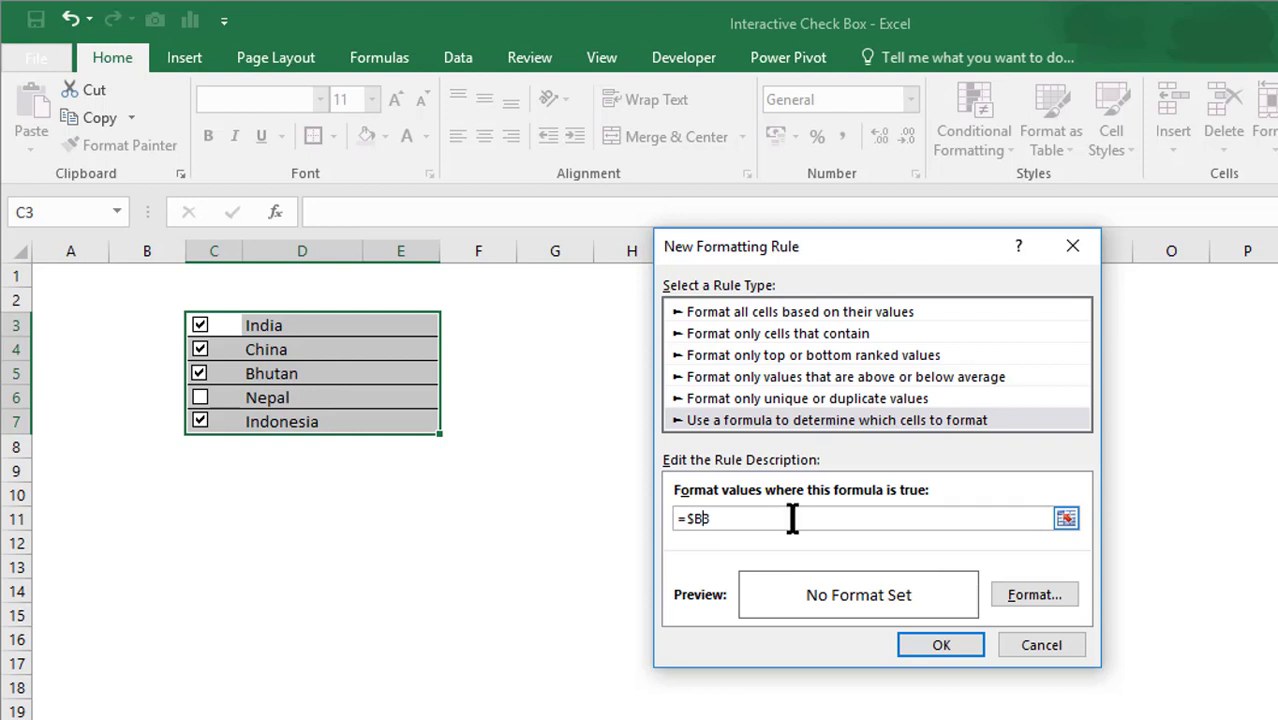
{"action": "left_click", "coordinate": [1030, 594]}
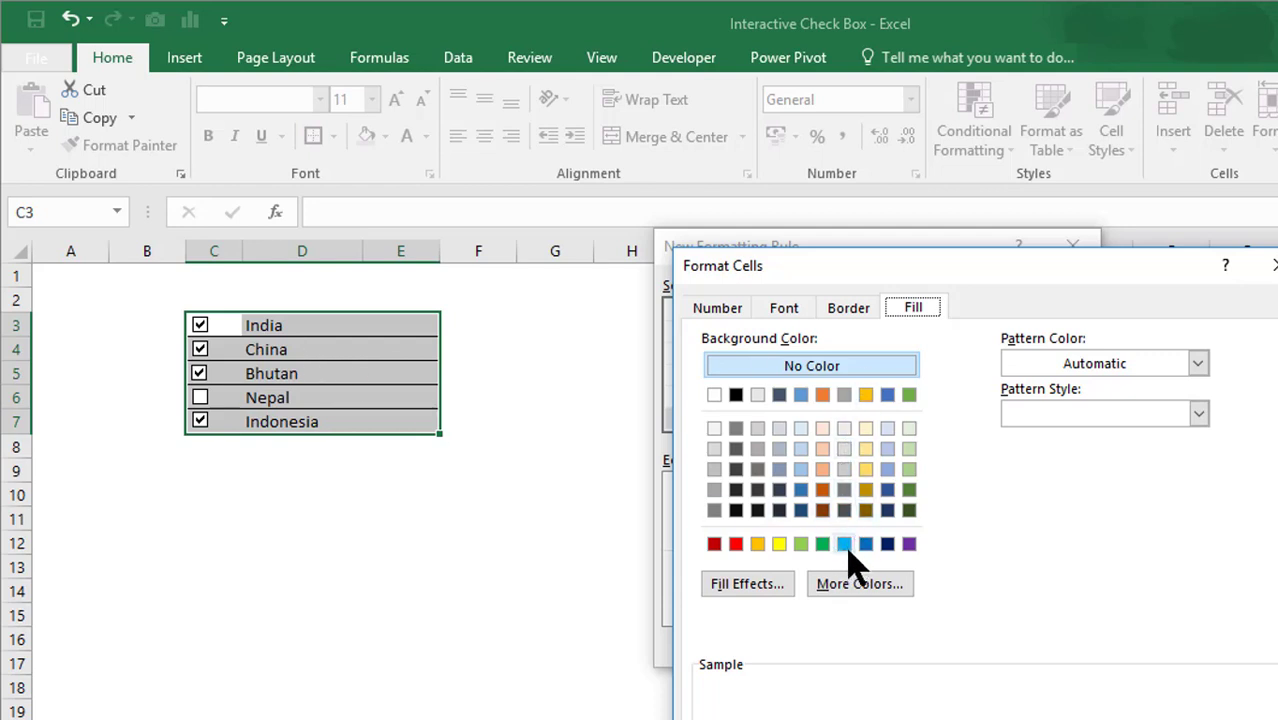
- Choose a light blue fill and confirm both dialogs to apply the =$B3 rule
{"action": "left_click", "coordinate": [844, 545]}
{"action": "key", "text": "Return"}
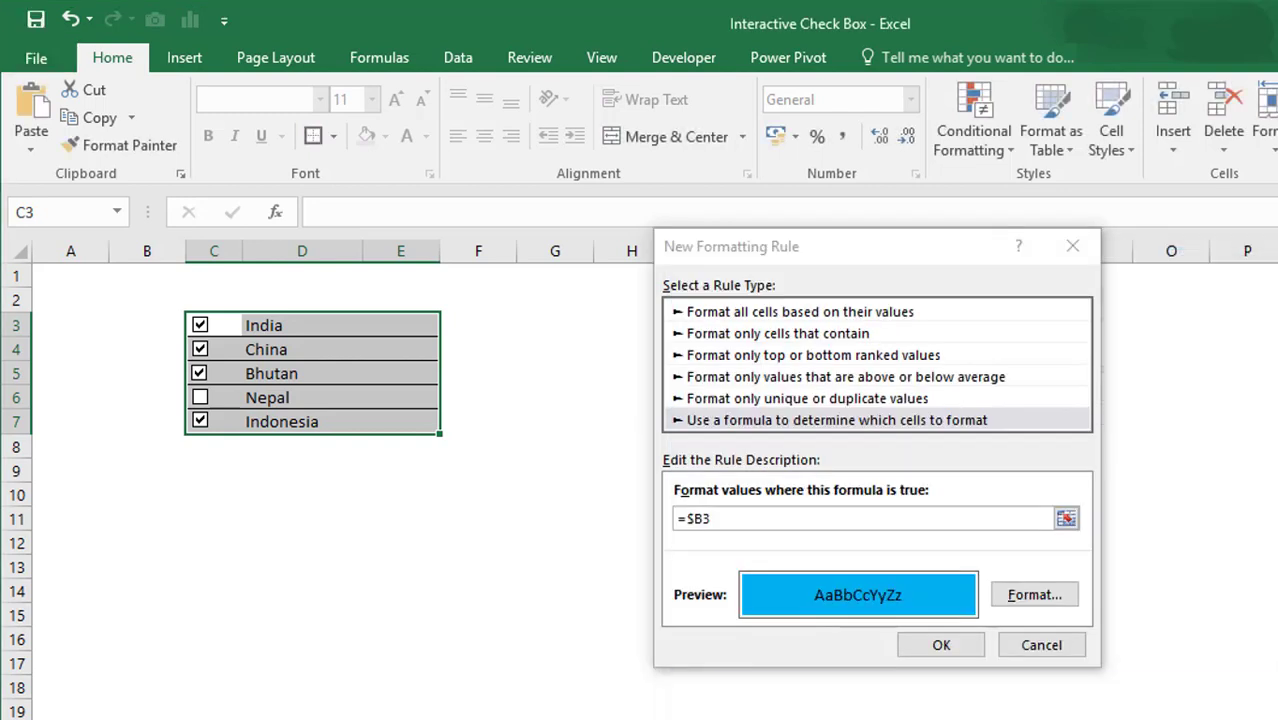
{"action": "left_click", "coordinate": [950, 652]}
{"action": "left_click", "coordinate": [663, 565]}
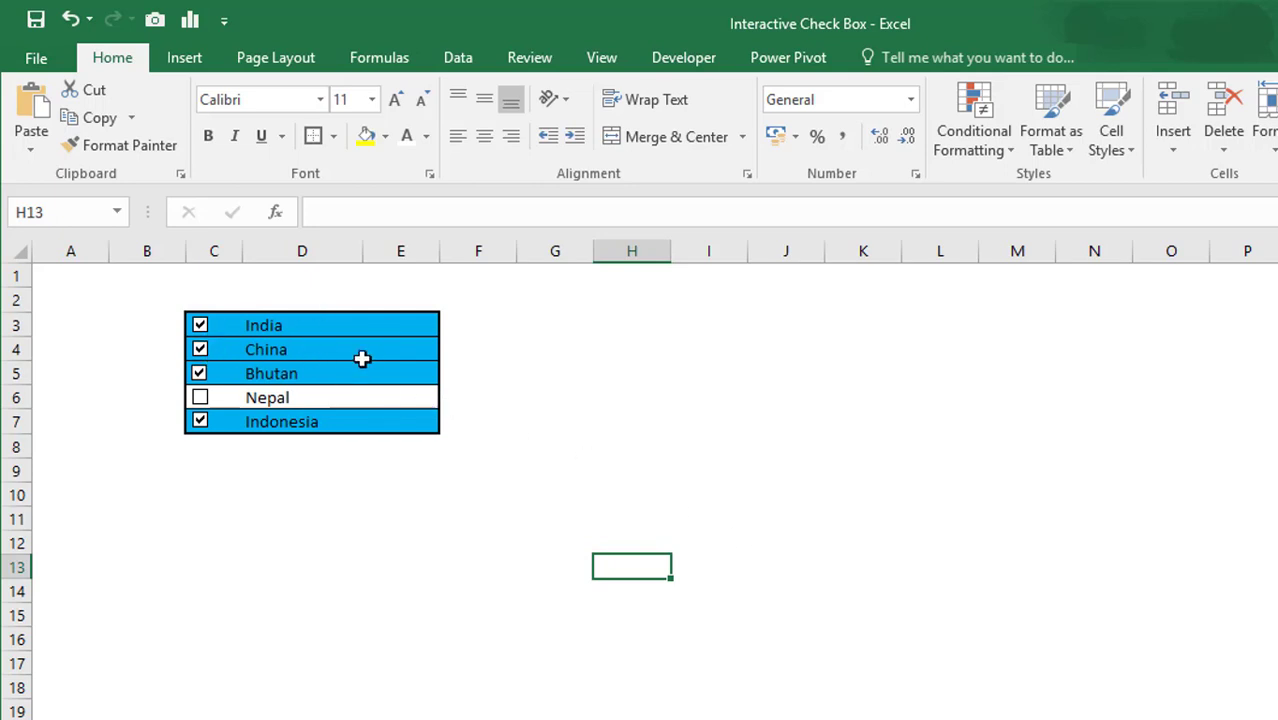
- Clear the Bhutan, China and India checkboxes so their rows lose the blue fill
{"action": "left_click", "coordinate": [201, 374]}
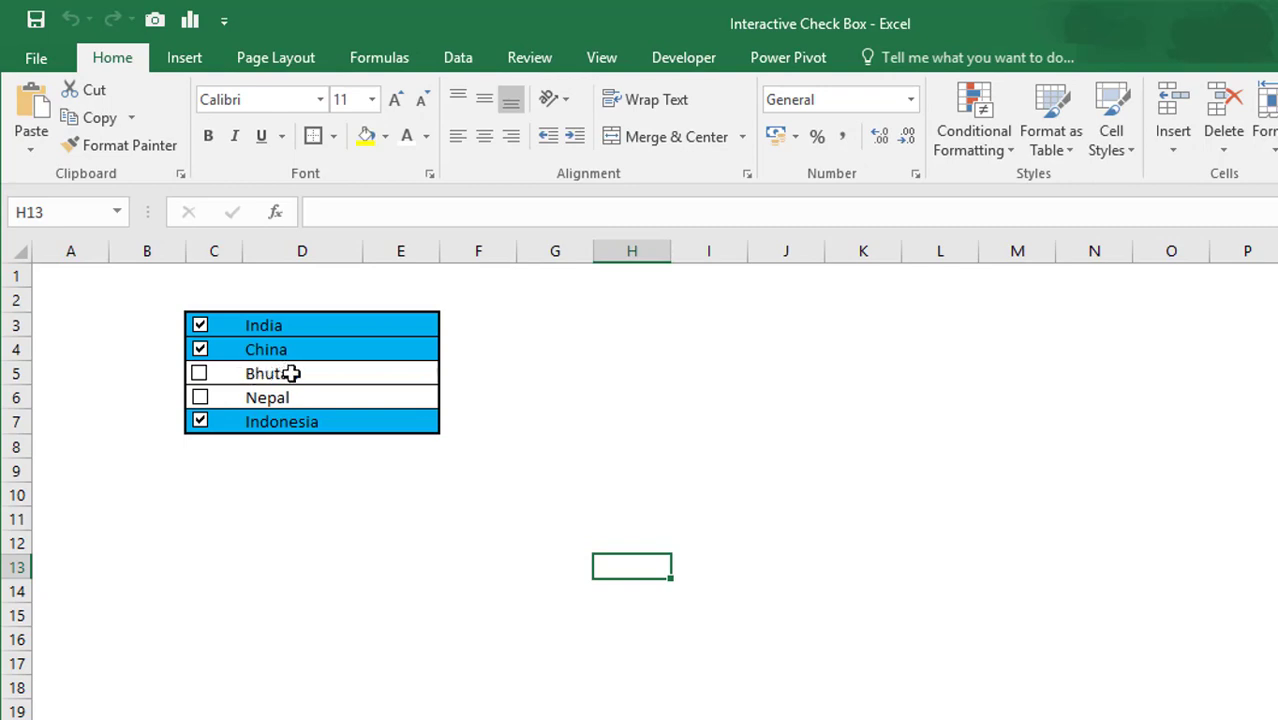
{"action": "left_click", "coordinate": [200, 349]}
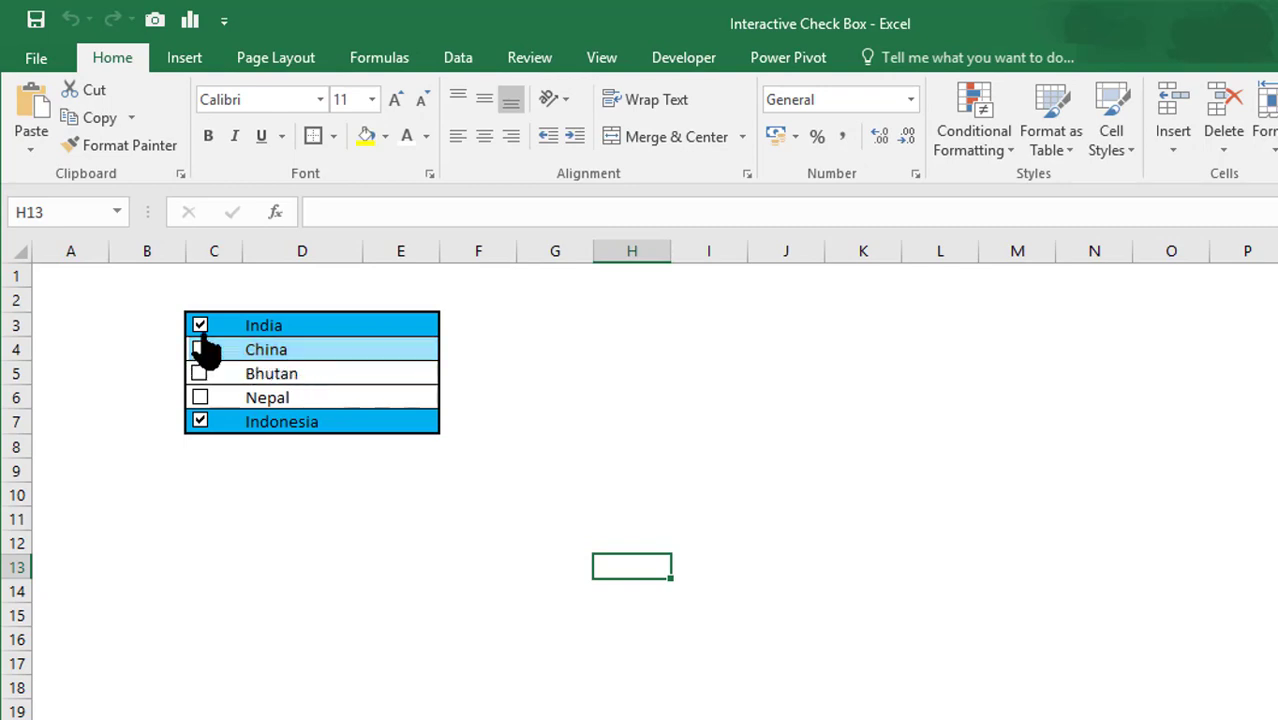
{"action": "left_click", "coordinate": [200, 325]}
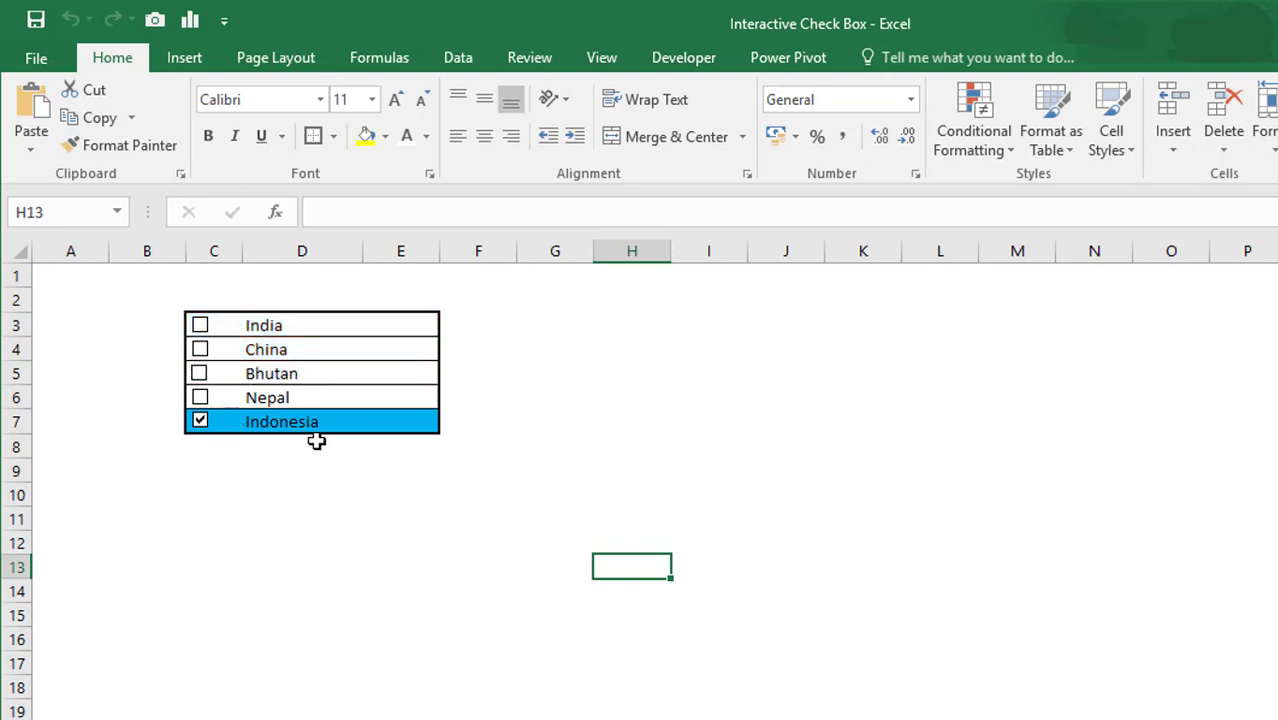